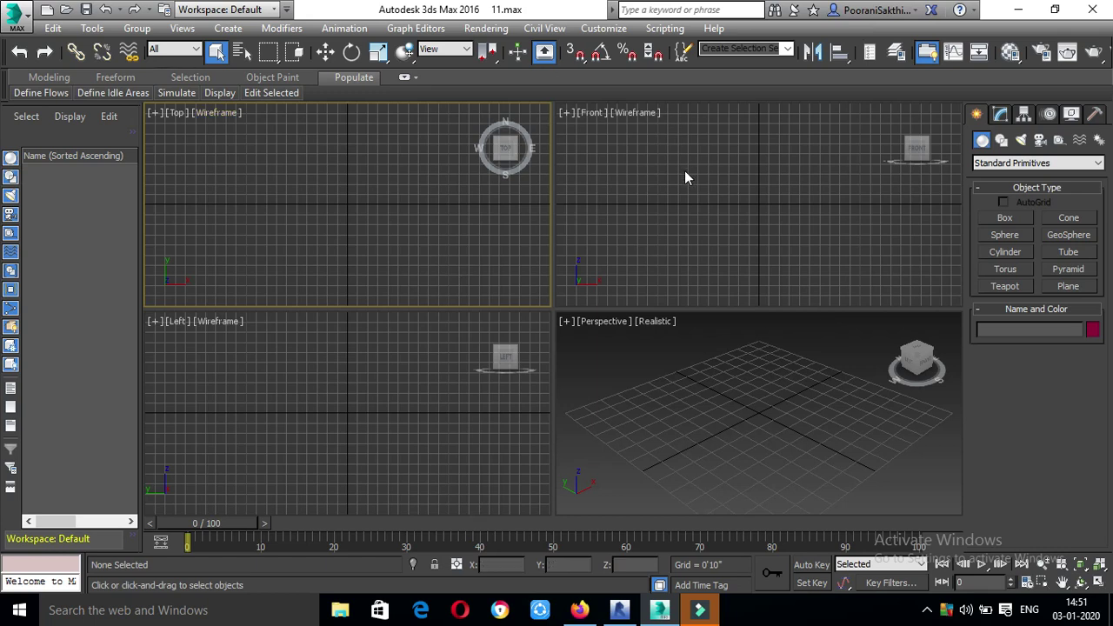
- Make Front, Left, Perspective and Top the active viewport in turn, twice over
left_click(663, 209)
left_click(488, 374)
left_click(615, 391)
left_click(352, 142)
left_click(716, 218)
left_click(482, 391)
left_click(647, 396)
left_click(470, 238)
left_click(621, 233)
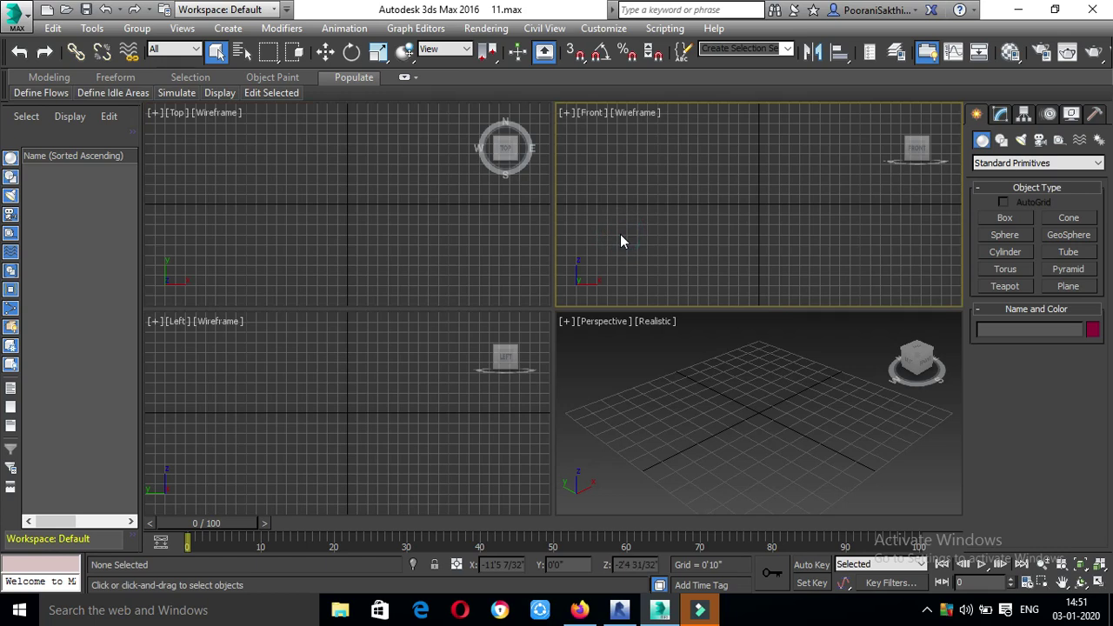
- Activate Top, Front, Left and Perspective once more, finishing with the Left view active
left_click(307, 188)
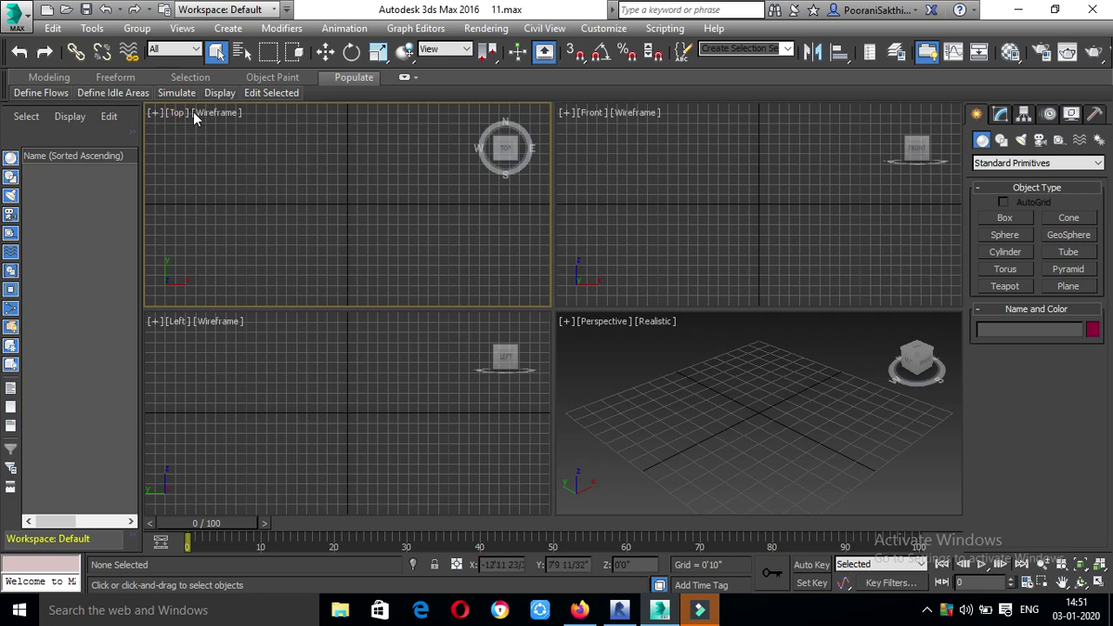
left_click(633, 223)
left_click(410, 348)
left_click(600, 389)
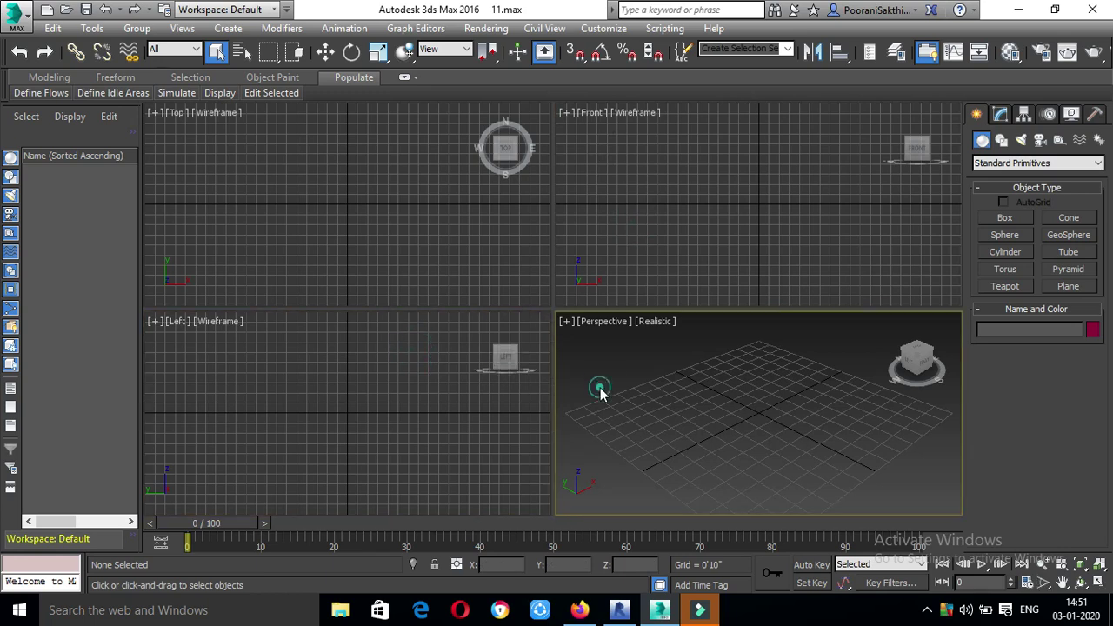
left_click(193, 360)
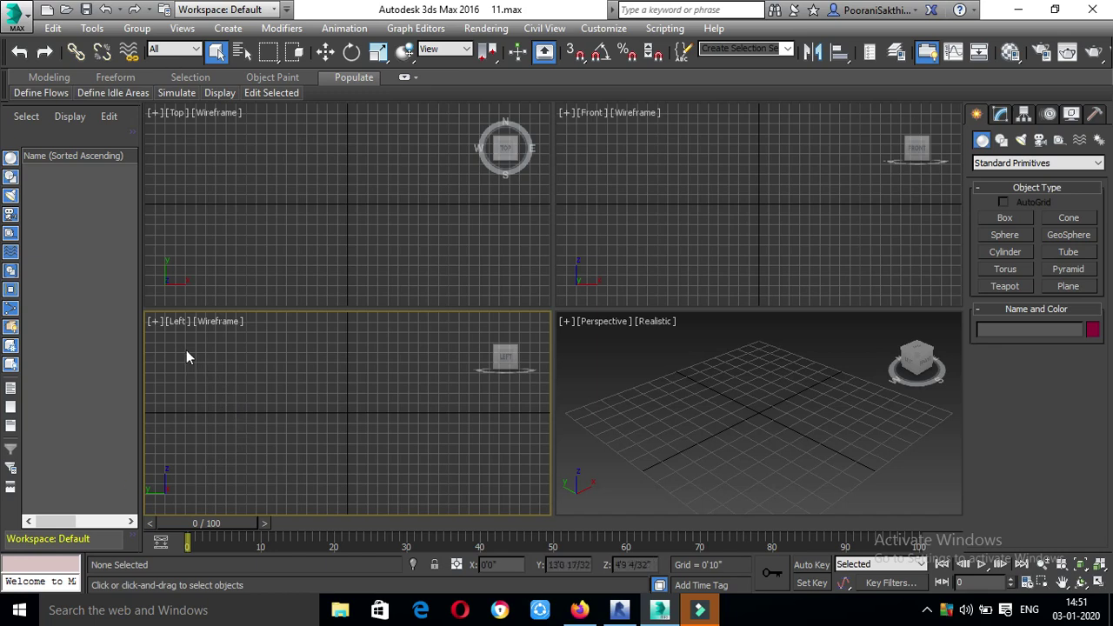
left_click(175, 321)
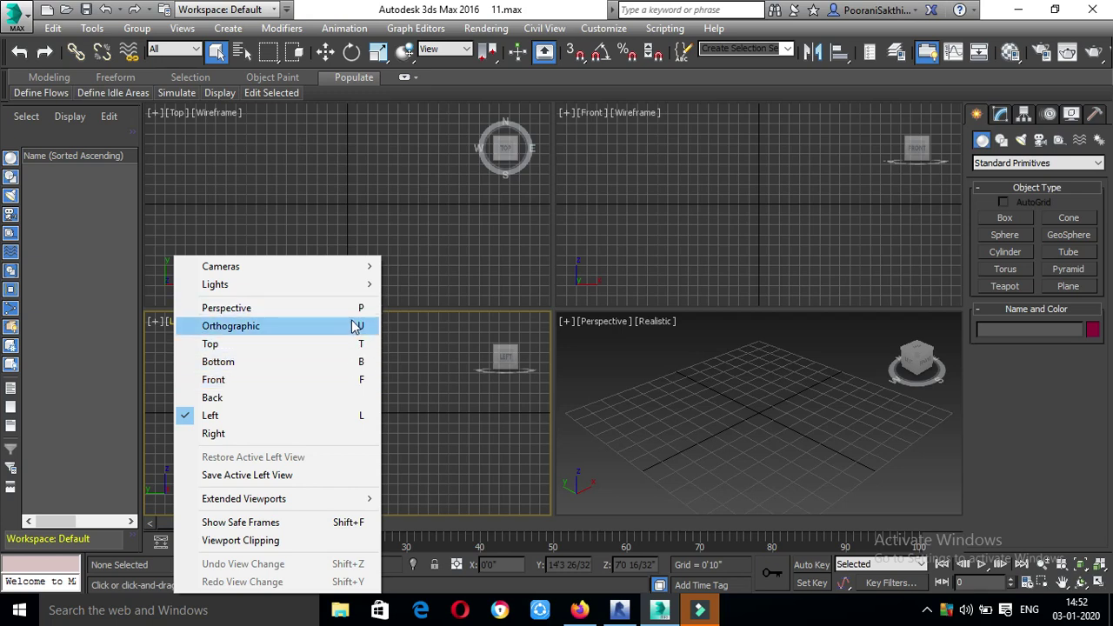
- Dismiss the Left view's POV menu unchanged, then cycle through the viewports ending in Perspective
left_click(444, 396)
left_click(390, 223)
left_click(606, 194)
left_click(603, 373)
left_click(481, 377)
left_click(450, 234)
left_click(605, 214)
left_click(572, 358)
left_click(496, 382)
left_click(477, 264)
left_click(621, 251)
left_click(618, 357)
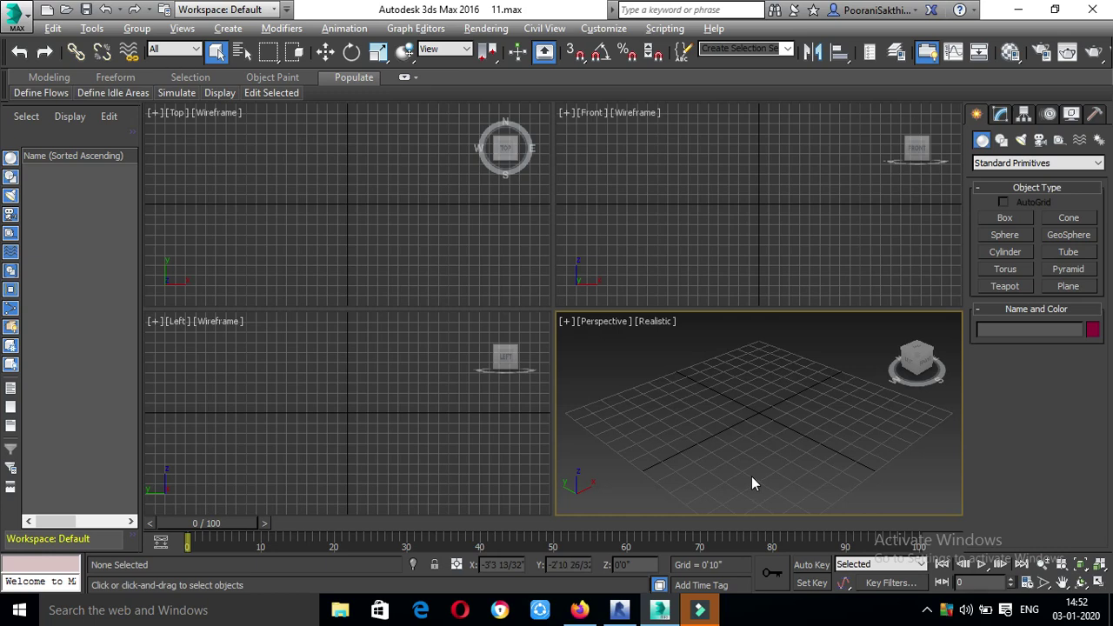
- Maximize the Perspective viewport, then switch it to Top, then Front, then back to Perspective
key("alt+w")
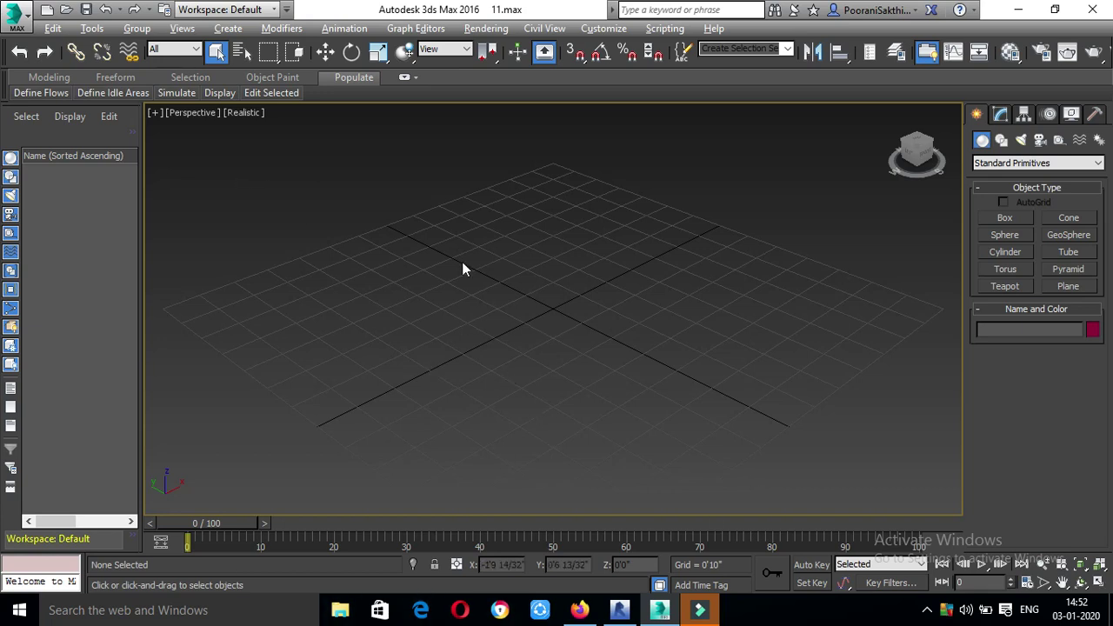
left_click(202, 119)
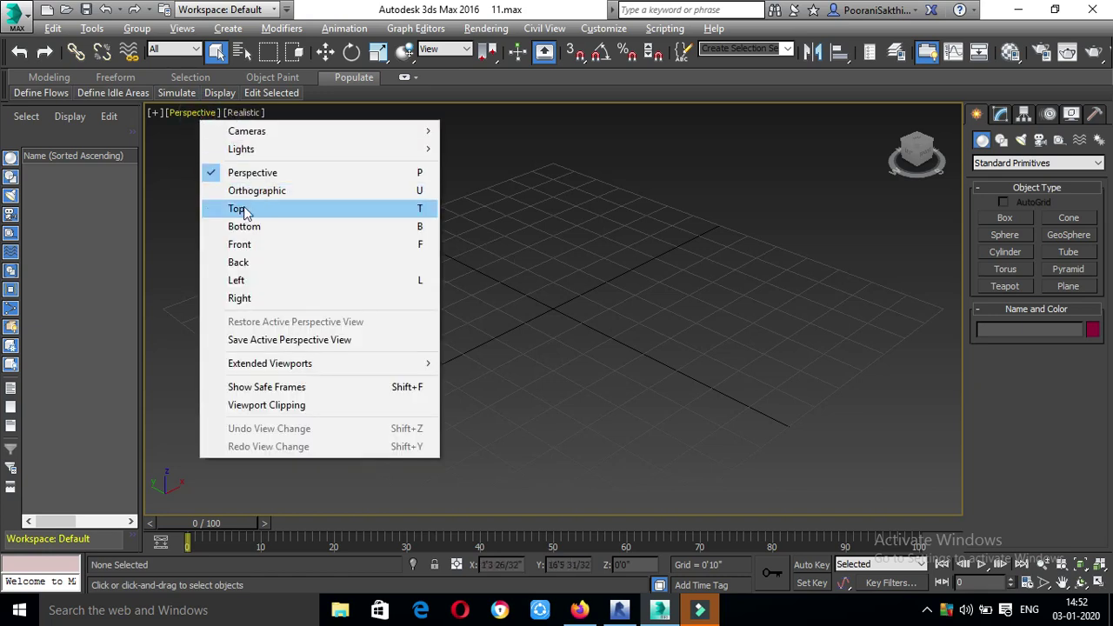
left_click(240, 210)
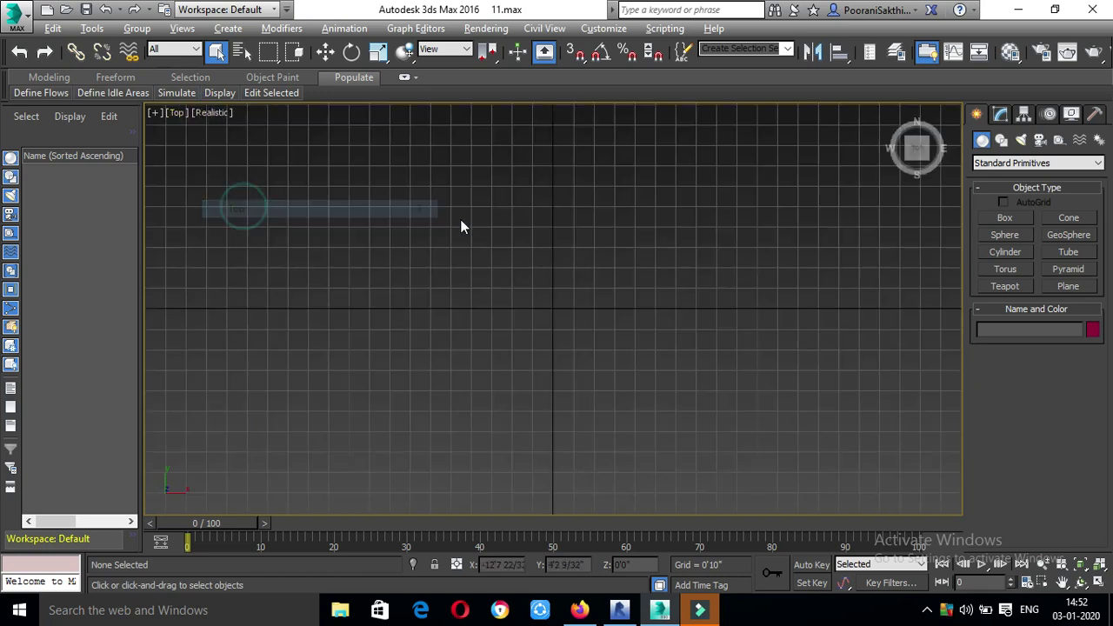
left_click(176, 122)
left_click(246, 245)
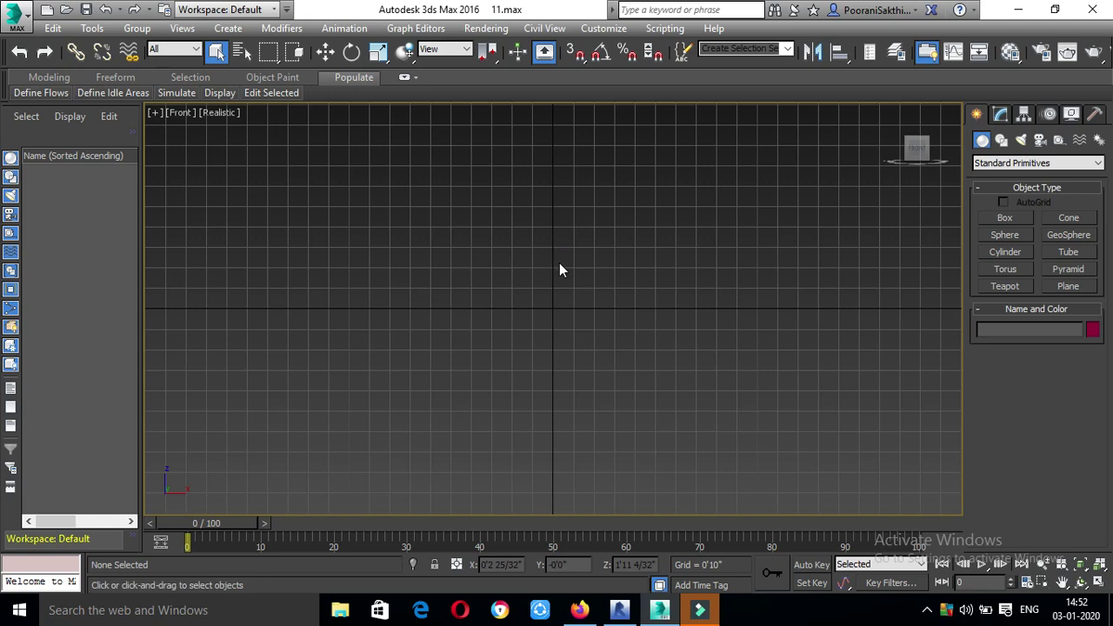
key("p")
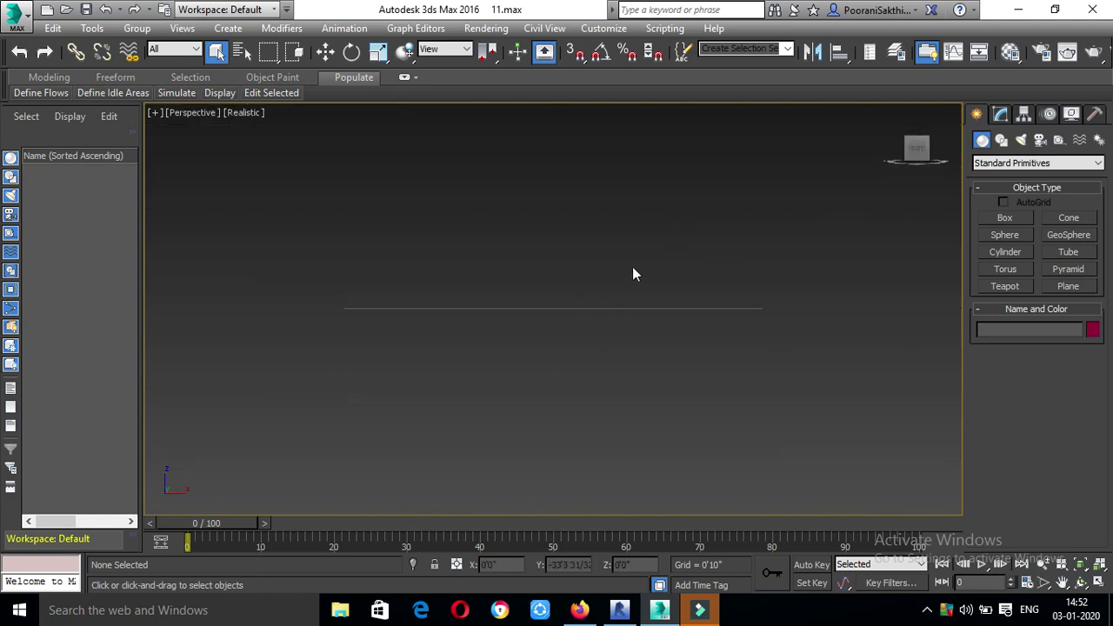
mouse_move(917, 150)
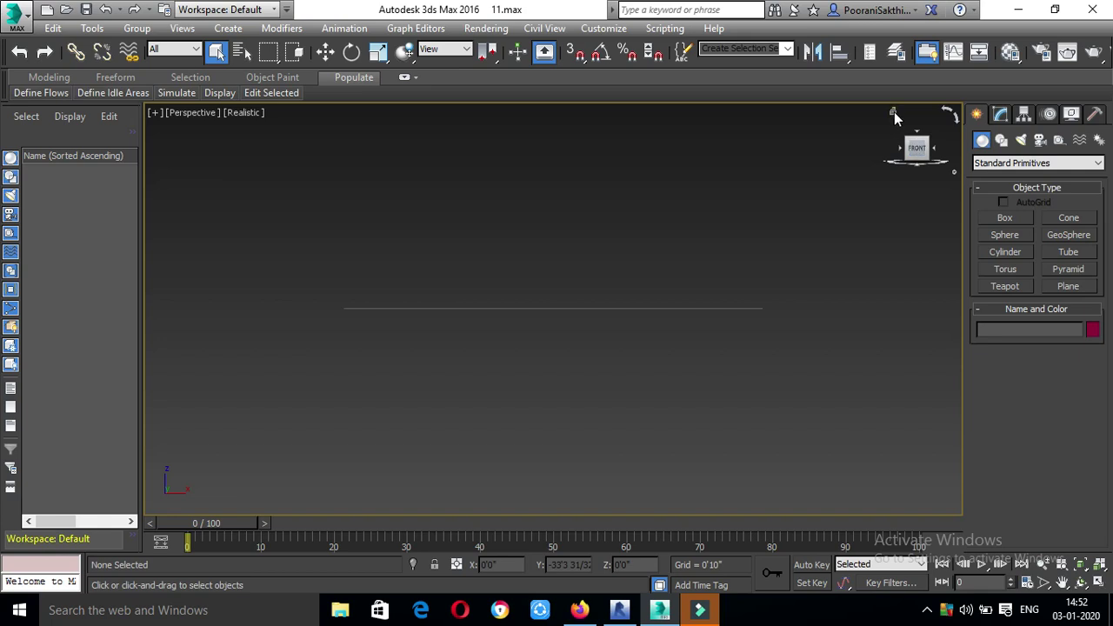
- Reset the maximized view to its ViewCube home angle and show the home grid
left_click(894, 114)
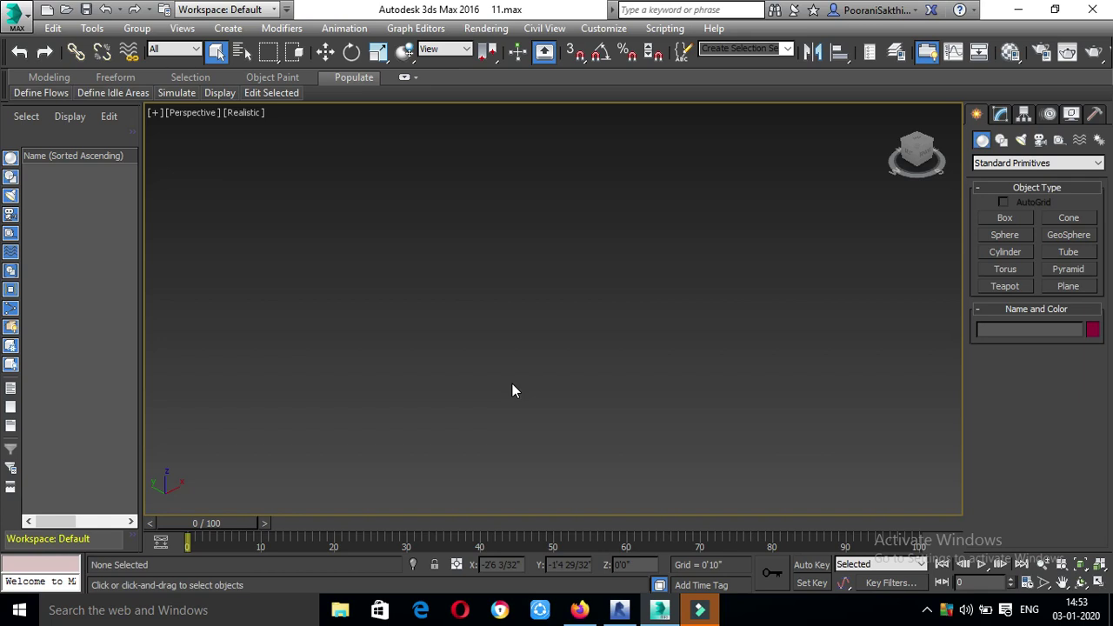
key("g")
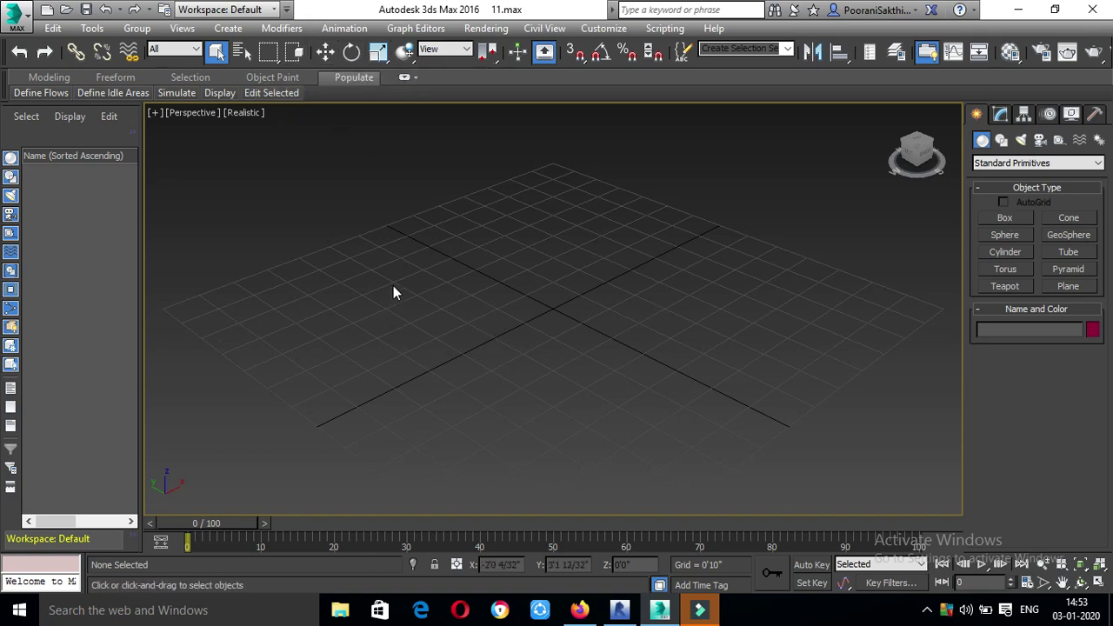
- Draw a purple box, Box001, at the grid centre and select it
left_click(1002, 218)
left_click(531, 374)
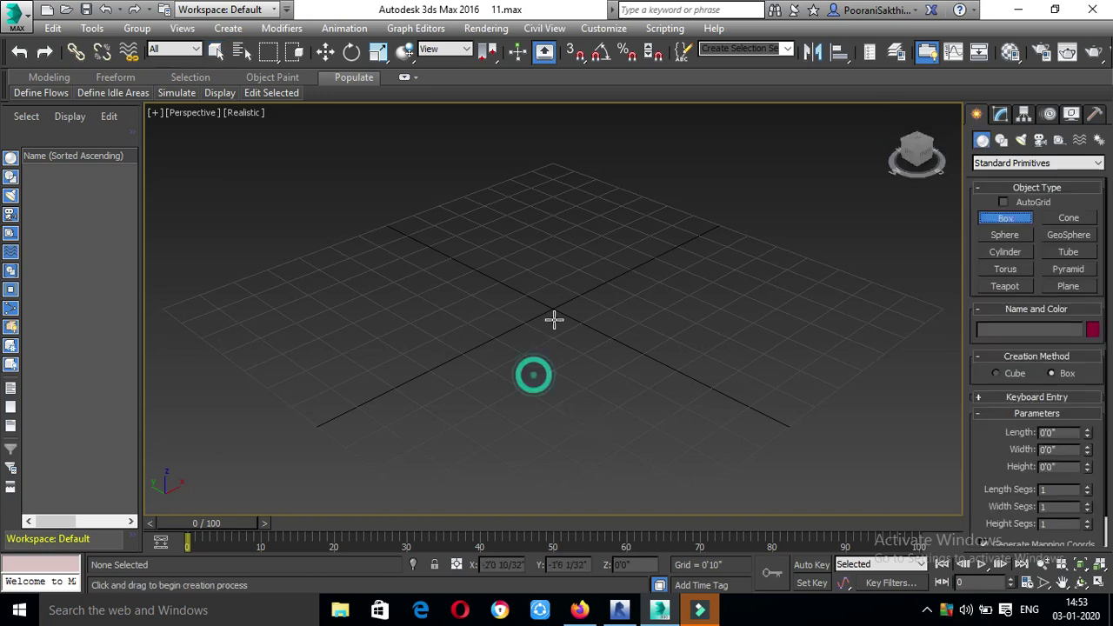
left_click_drag(514, 281, 522, 287)
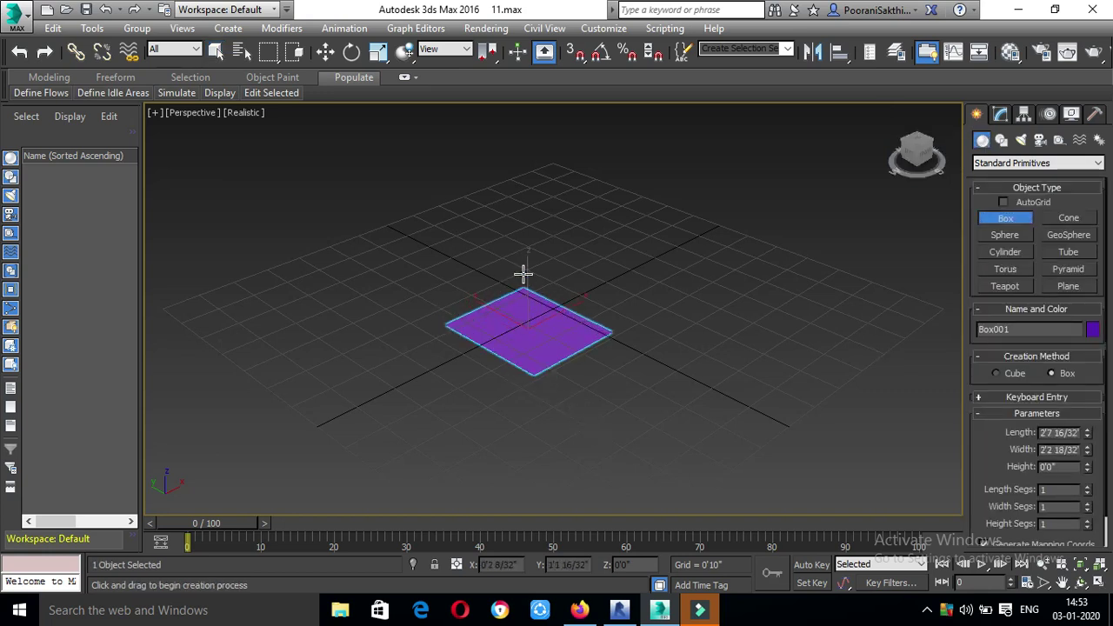
left_click(523, 201)
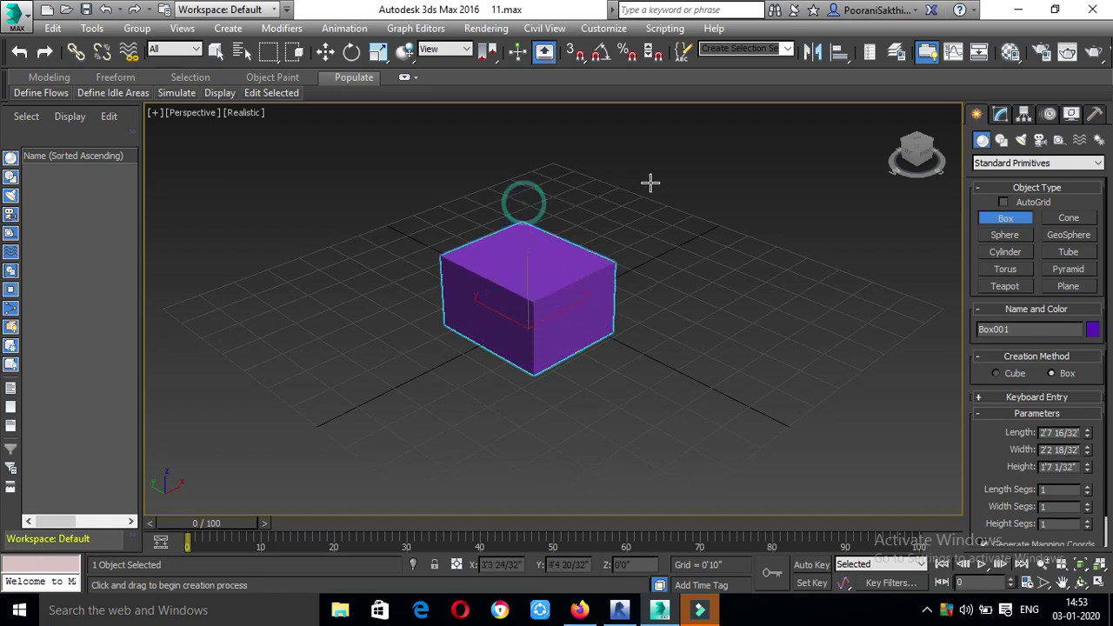
right_click(683, 236)
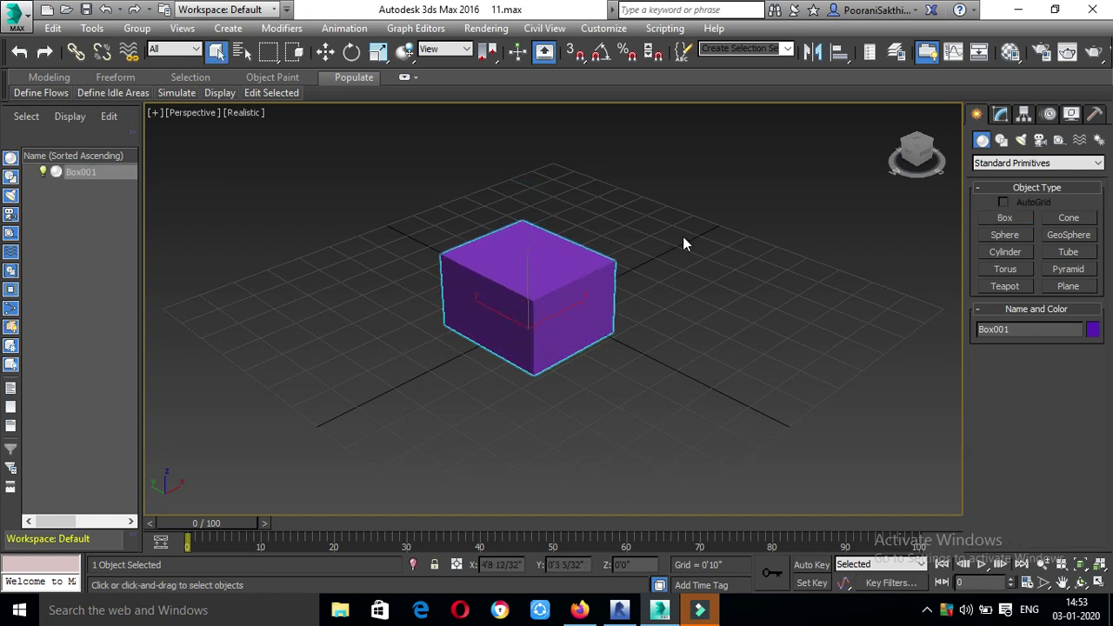
left_click(635, 203)
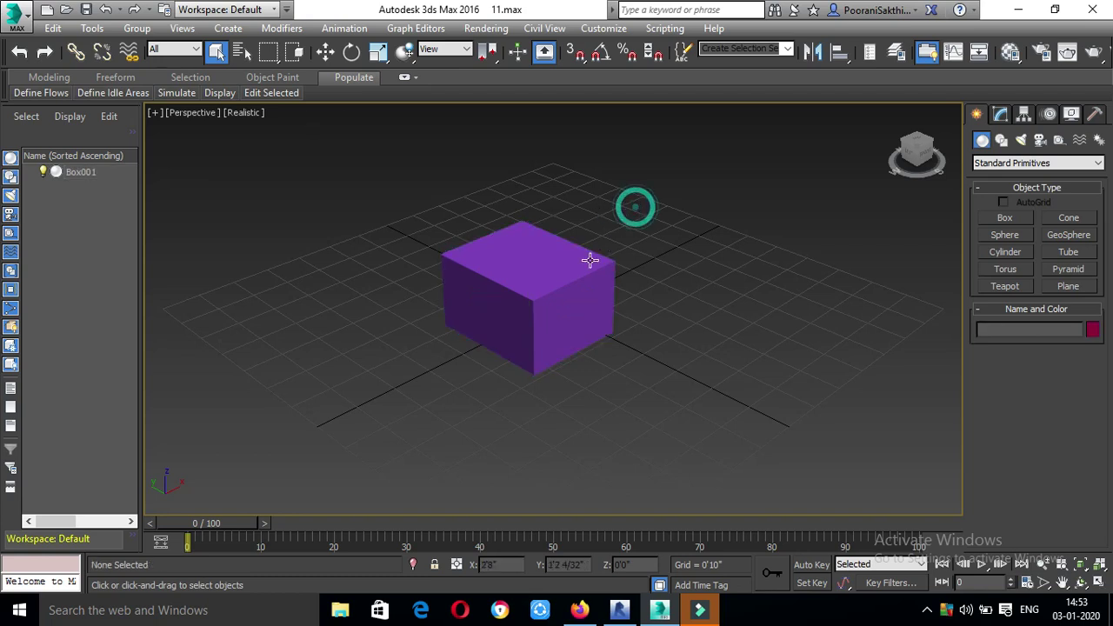
left_click(583, 278)
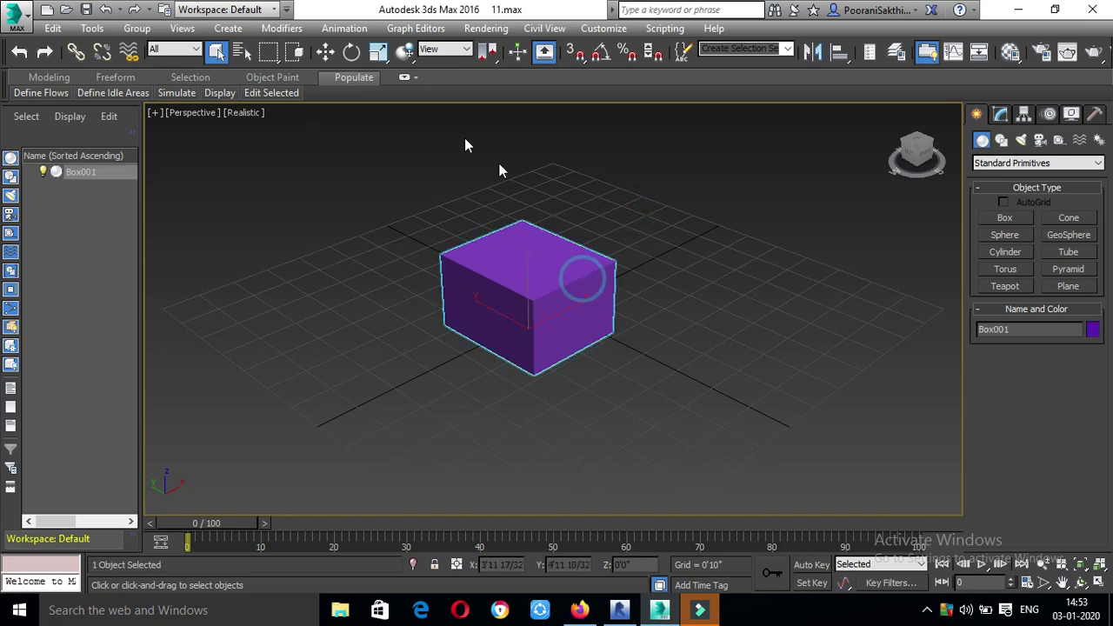
left_click(325, 54)
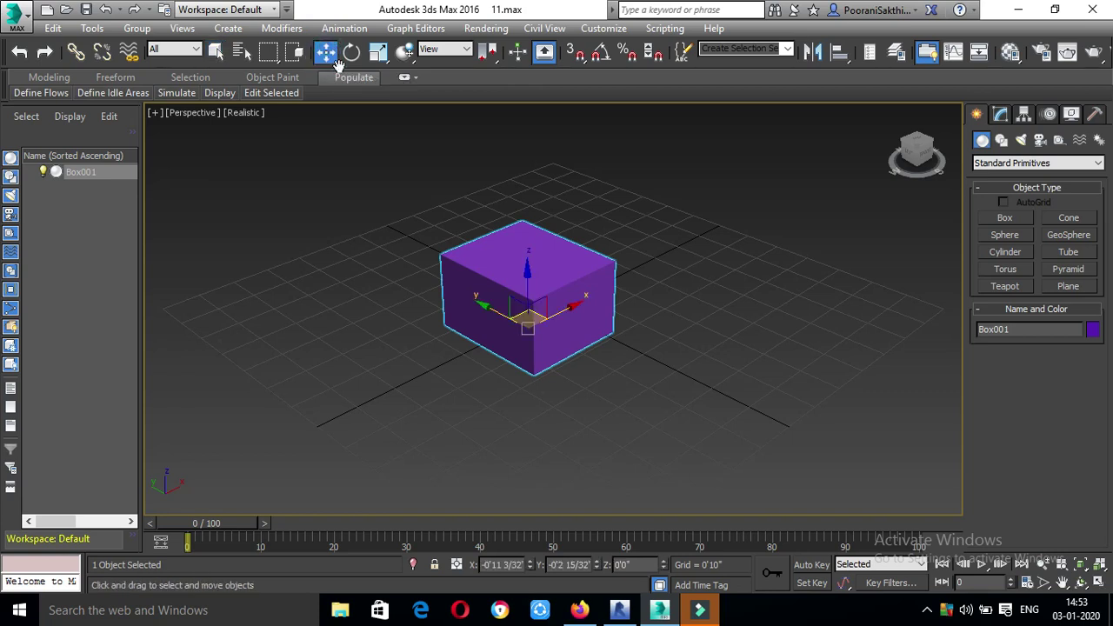
- Move Box001 along X, Y and Z to about X -0'3 29/32", Y -0'3 22/32", Z 0'0 9/32"
scroll(548, 315, "up", 5)
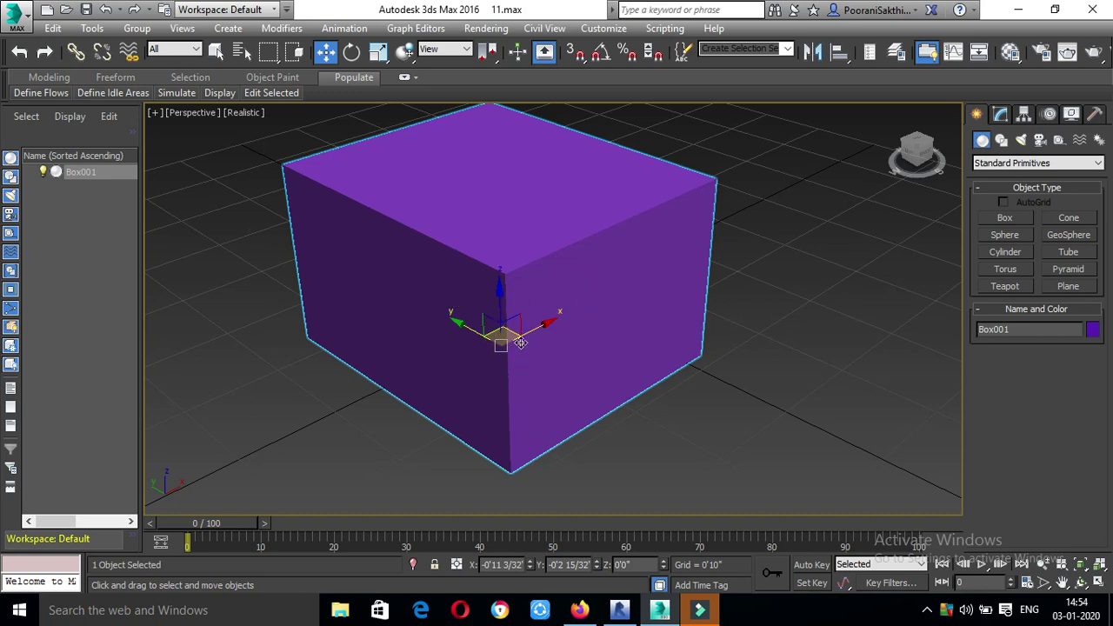
mouse_move(519, 346)
left_mouse_down()
mouse_move(570, 293)
mouse_move(485, 331)
mouse_move(567, 390)
mouse_move(638, 311)
mouse_move(517, 340)
left_mouse_up()
scroll(520, 341, "up", 2)
scroll(522, 340, "down", 5)
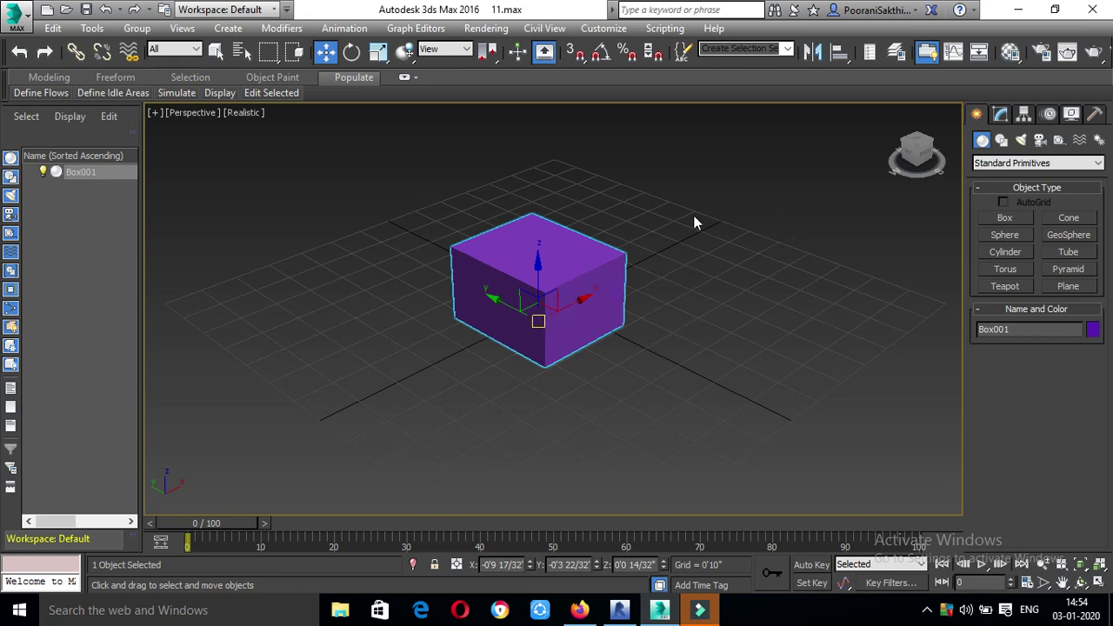
scroll(585, 302, "up", 3)
mouse_move(523, 326)
left_mouse_down()
mouse_move(599, 285)
mouse_move(726, 255)
left_mouse_up()
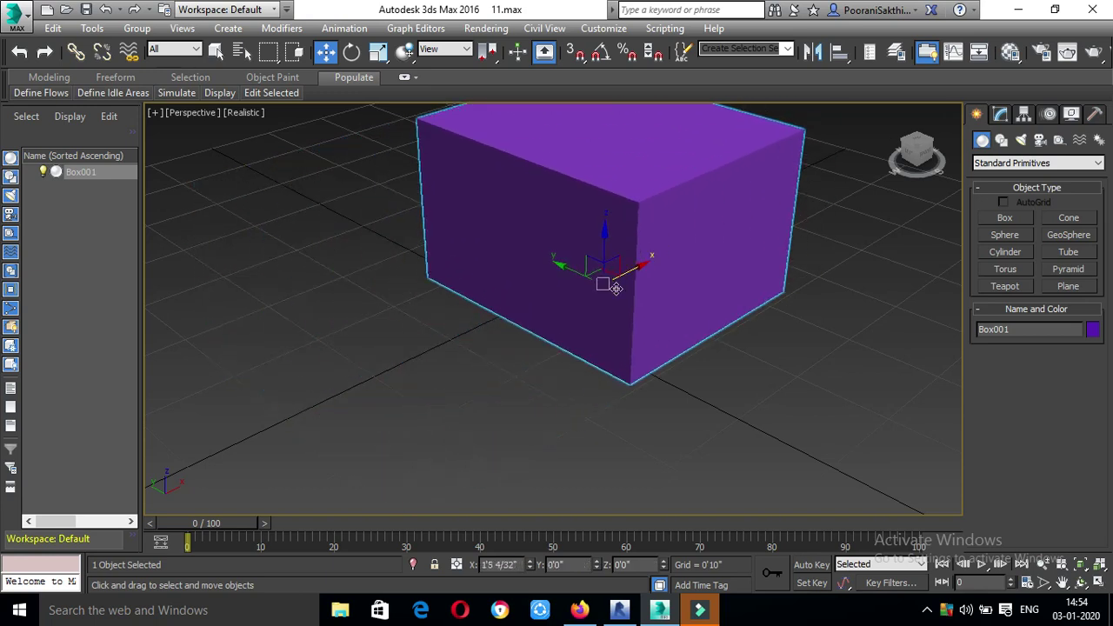
mouse_move(500, 403)
left_mouse_down()
mouse_move(758, 286)
mouse_move(565, 378)
left_mouse_up()
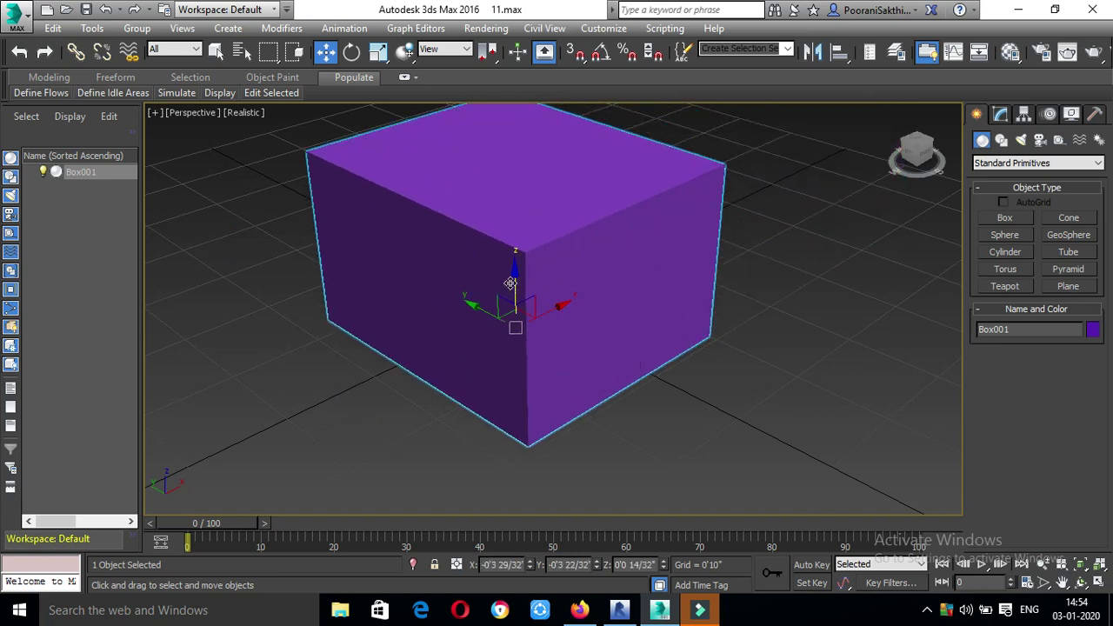
left_click_drag(519, 280, 521, 279)
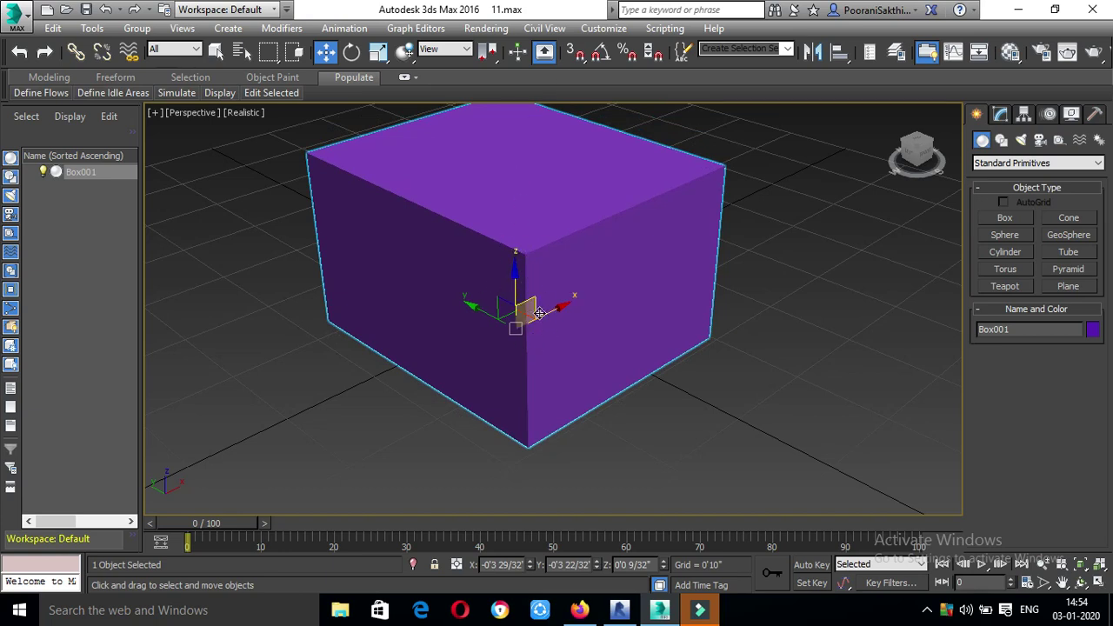
left_click(352, 51)
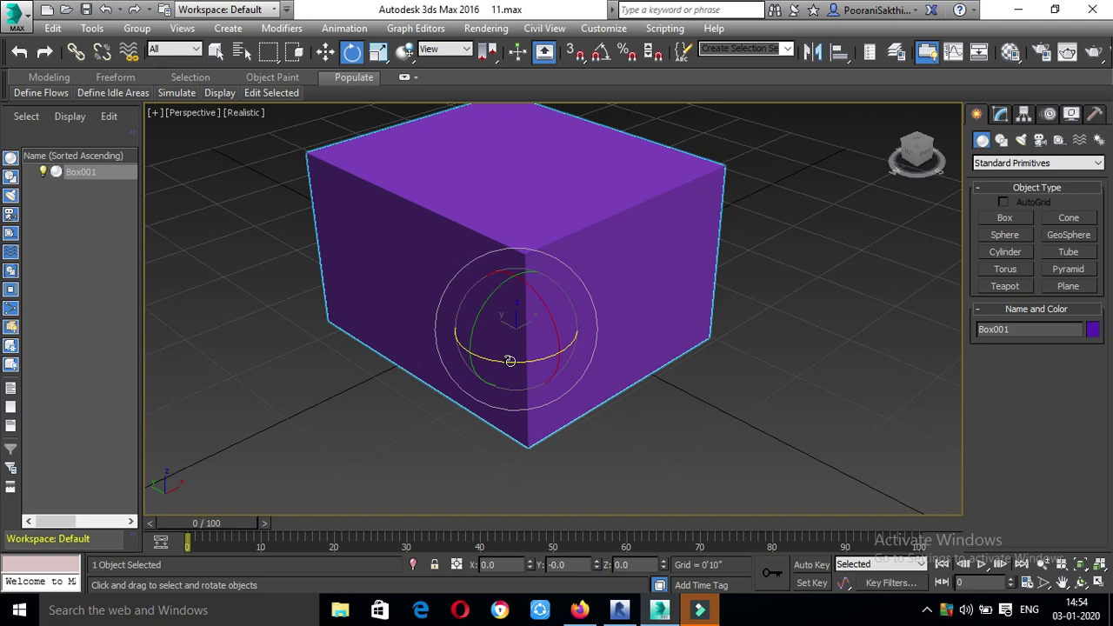
- Rotate the box about Z and X into a tilted pose, then reset the view and reselect it
mouse_move(509, 359)
left_mouse_down()
mouse_move(540, 347)
mouse_move(510, 348)
left_mouse_up()
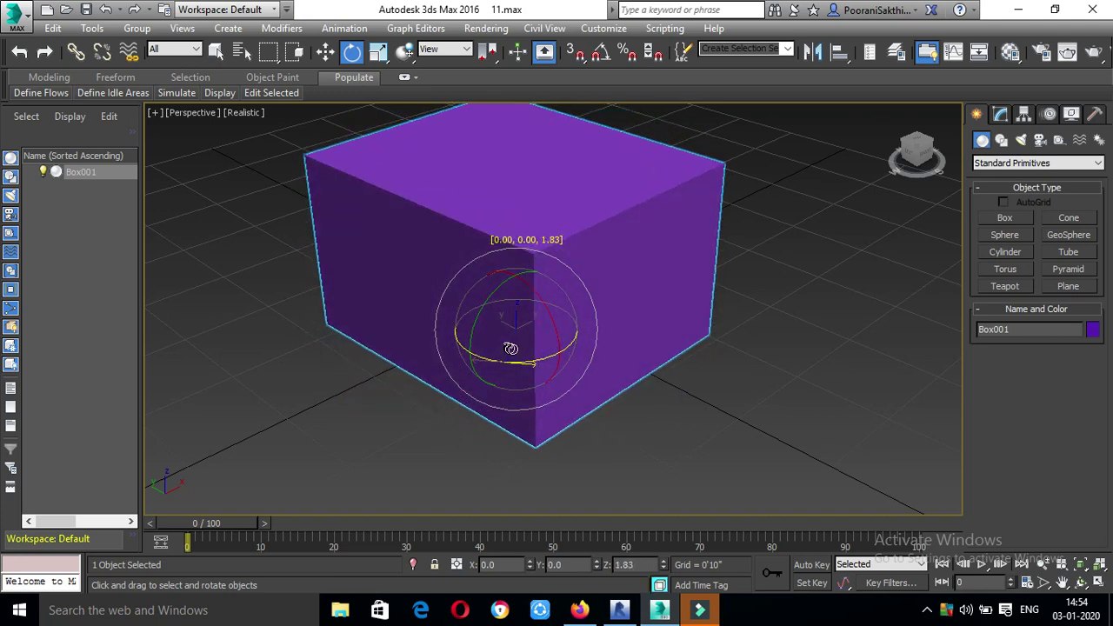
mouse_move(529, 290)
left_mouse_down()
mouse_move(561, 324)
mouse_move(518, 288)
mouse_move(553, 235)
mouse_move(465, 335)
mouse_move(511, 252)
mouse_move(487, 278)
left_mouse_up()
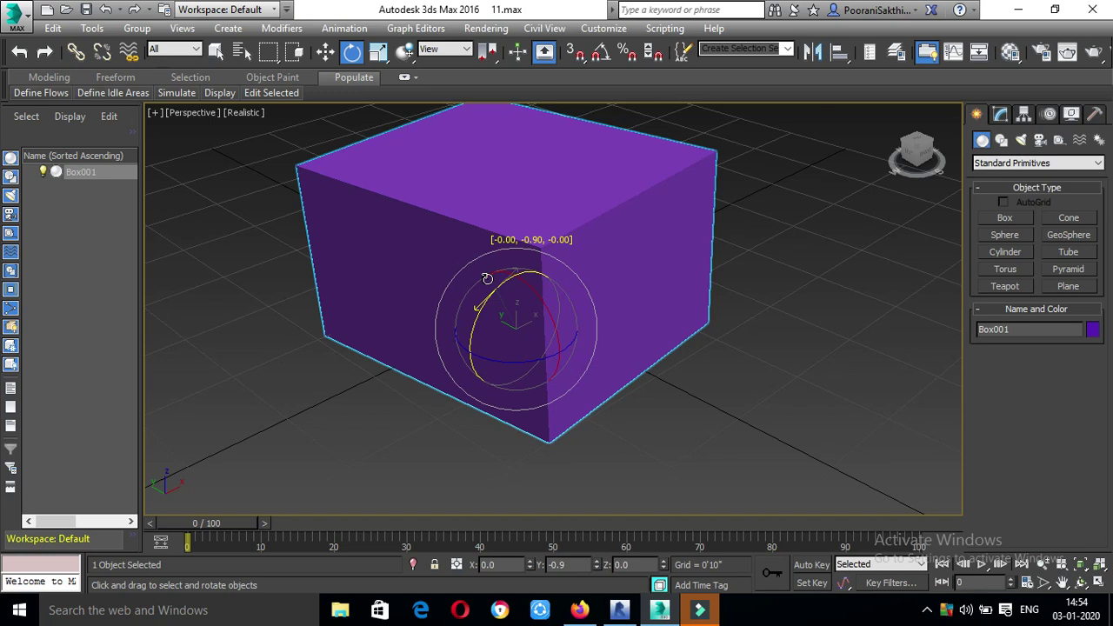
left_click_drag(487, 278, 553, 188)
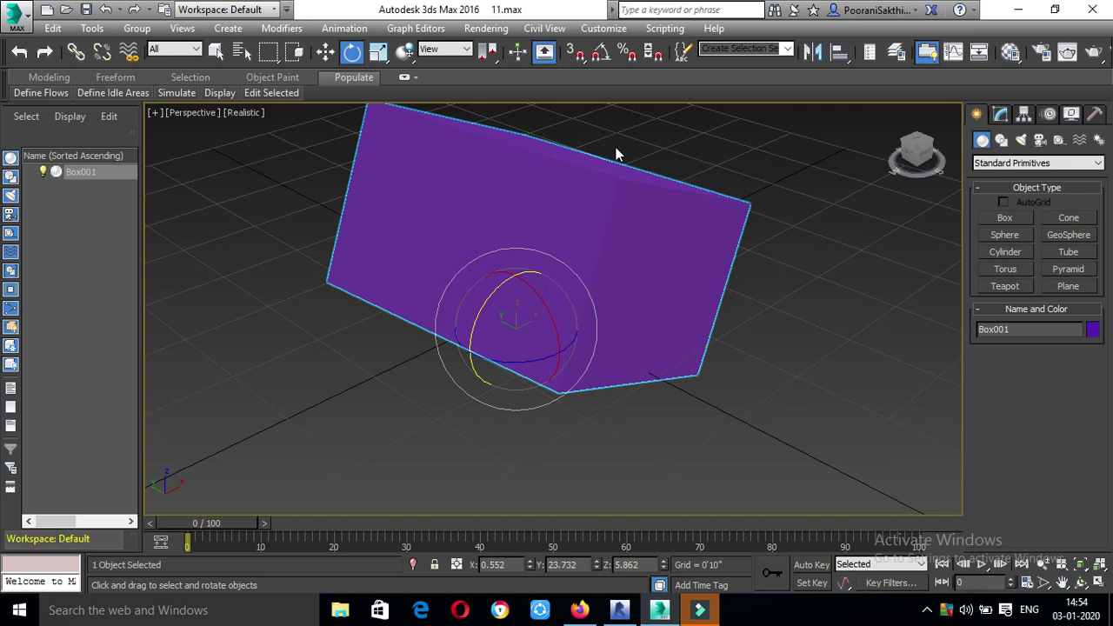
left_click(895, 114)
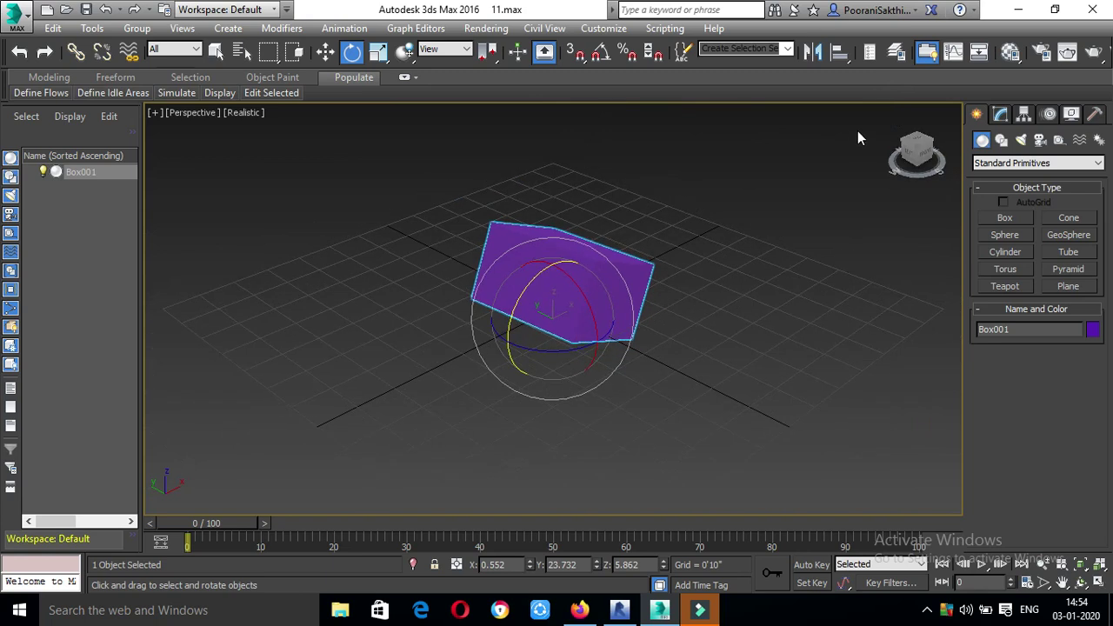
left_click(657, 202)
left_click(613, 263)
- With angle snap on, swing the box about its Y axis to 35 degrees
left_click(600, 57)
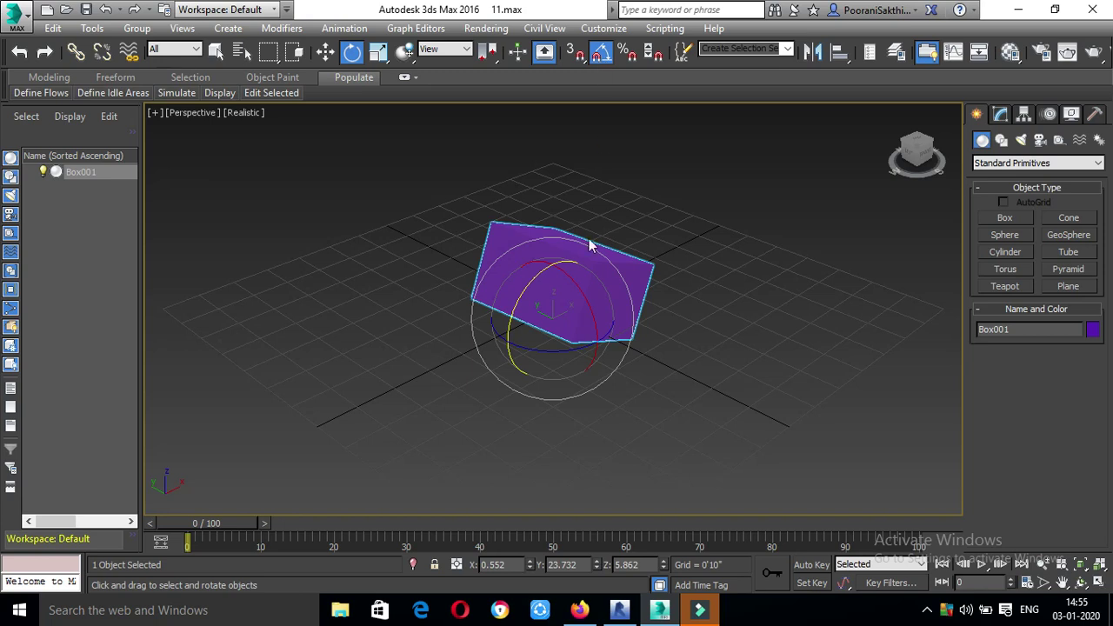
mouse_move(547, 271)
left_mouse_down()
mouse_move(526, 277)
mouse_move(533, 271)
left_mouse_up()
middle_click_drag(532, 271, 560, 295, "alt")
left_click_drag(546, 316, 528, 319)
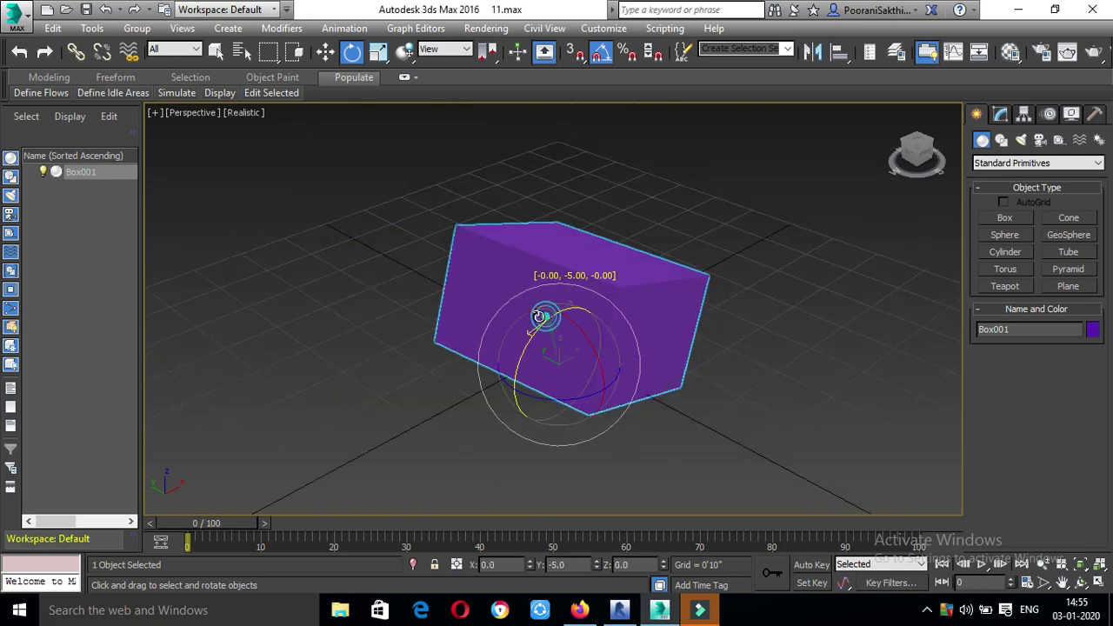
left_click_drag(528, 318, 519, 325)
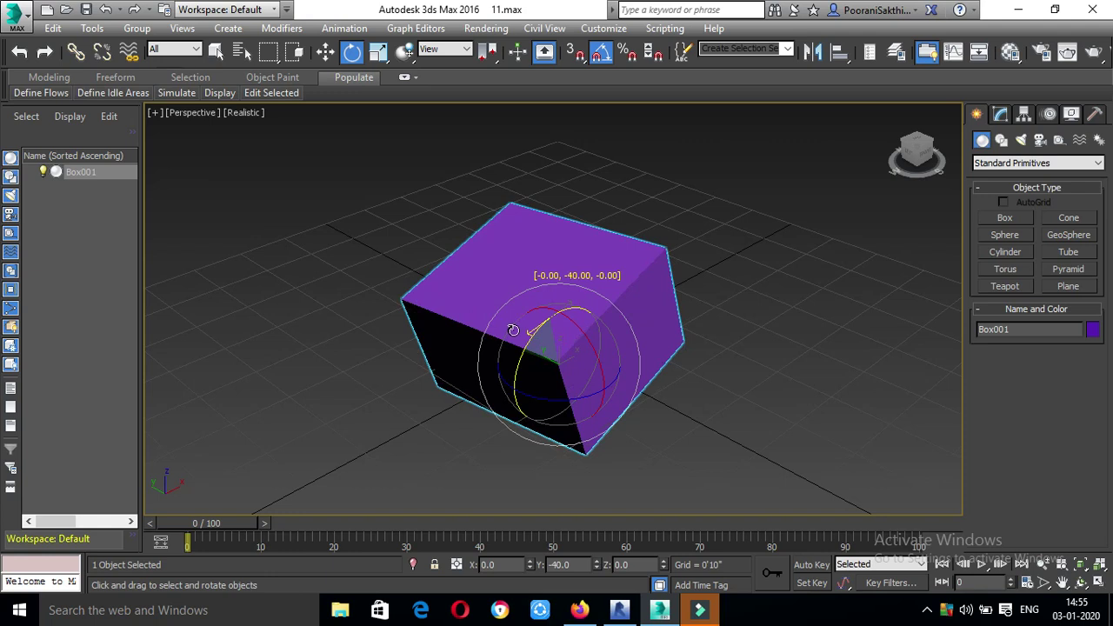
mouse_move(516, 327)
left_mouse_down()
mouse_move(569, 287)
mouse_move(522, 323)
mouse_move(552, 303)
mouse_move(559, 319)
left_mouse_up()
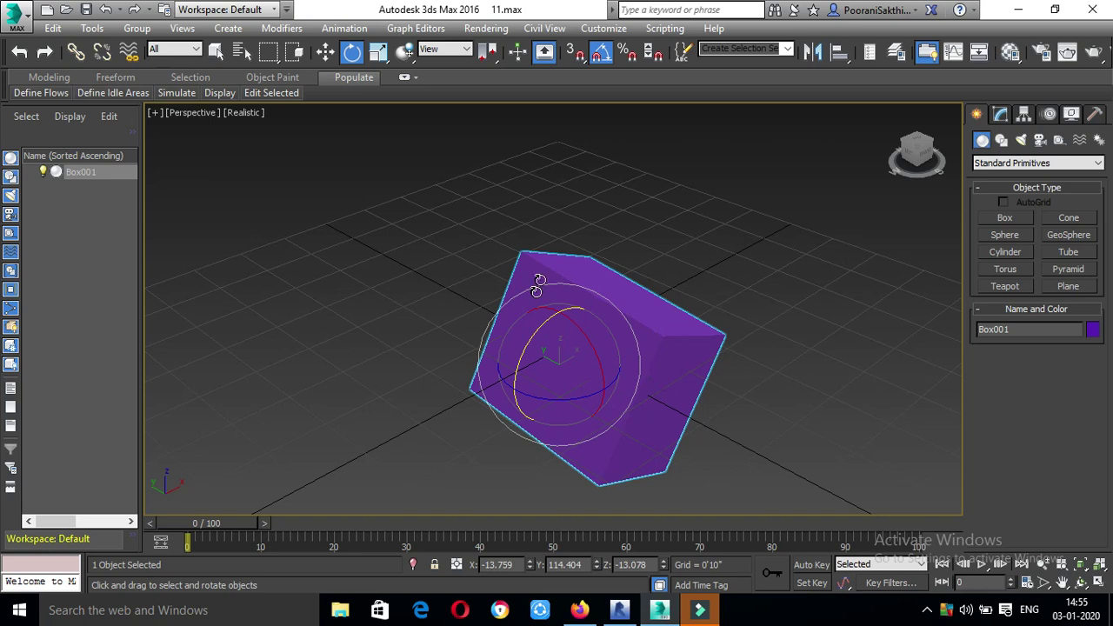
left_click(377, 52)
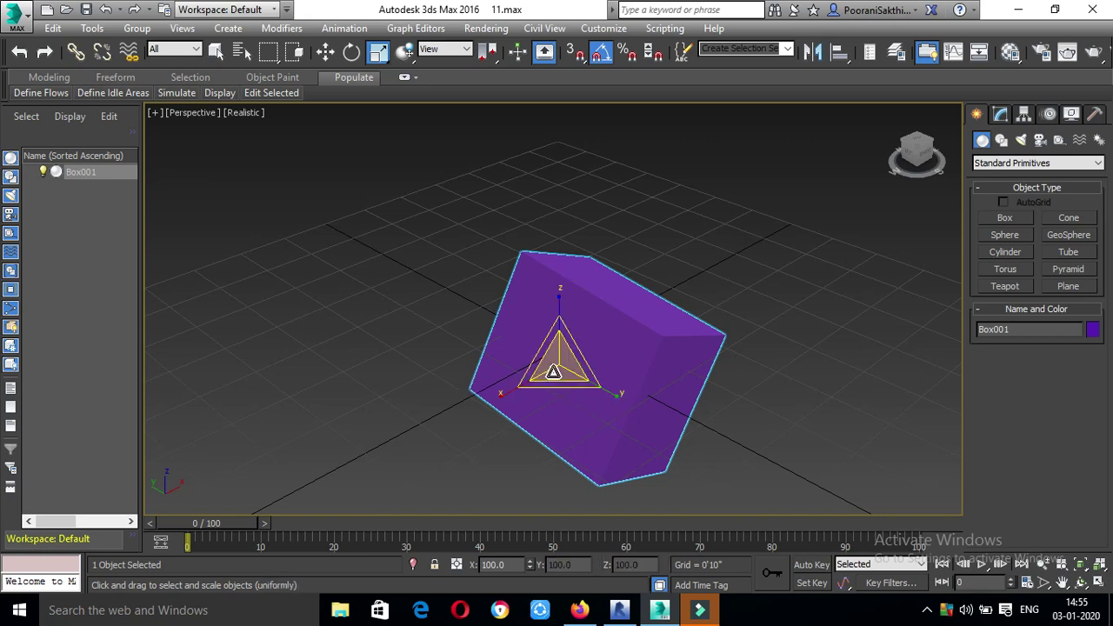
- Stretch the box along Y, Z and X, then shrink it uniformly to about 69%
left_click(555, 363)
mouse_move(555, 364)
left_mouse_down()
mouse_move(639, 358)
mouse_move(686, 325)
mouse_move(678, 383)
mouse_move(676, 345)
left_mouse_up()
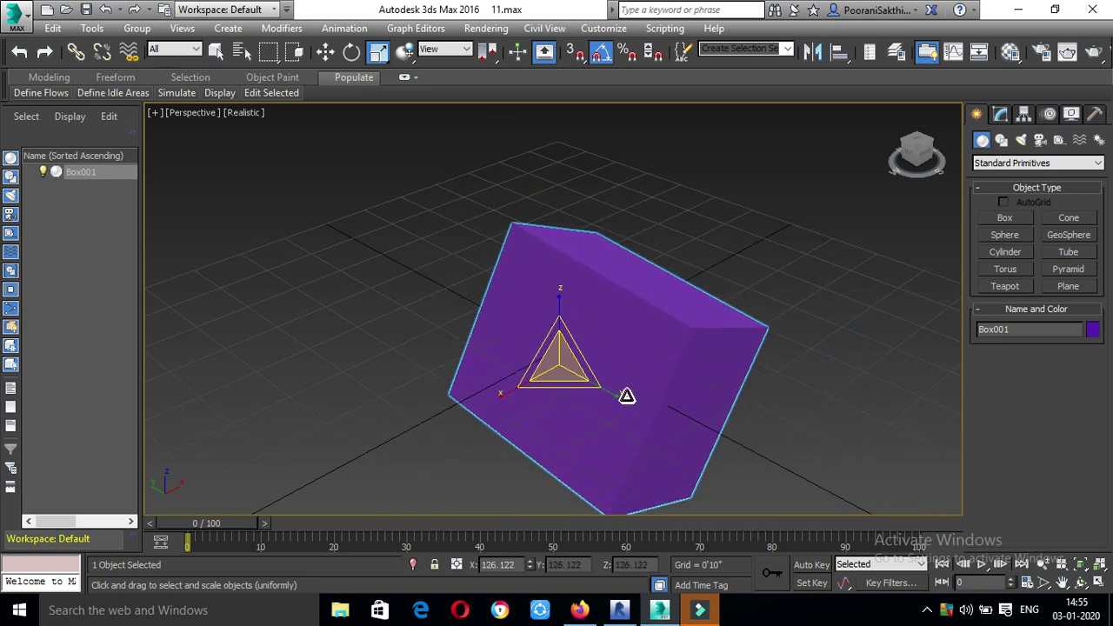
left_click_drag(607, 389, 664, 408)
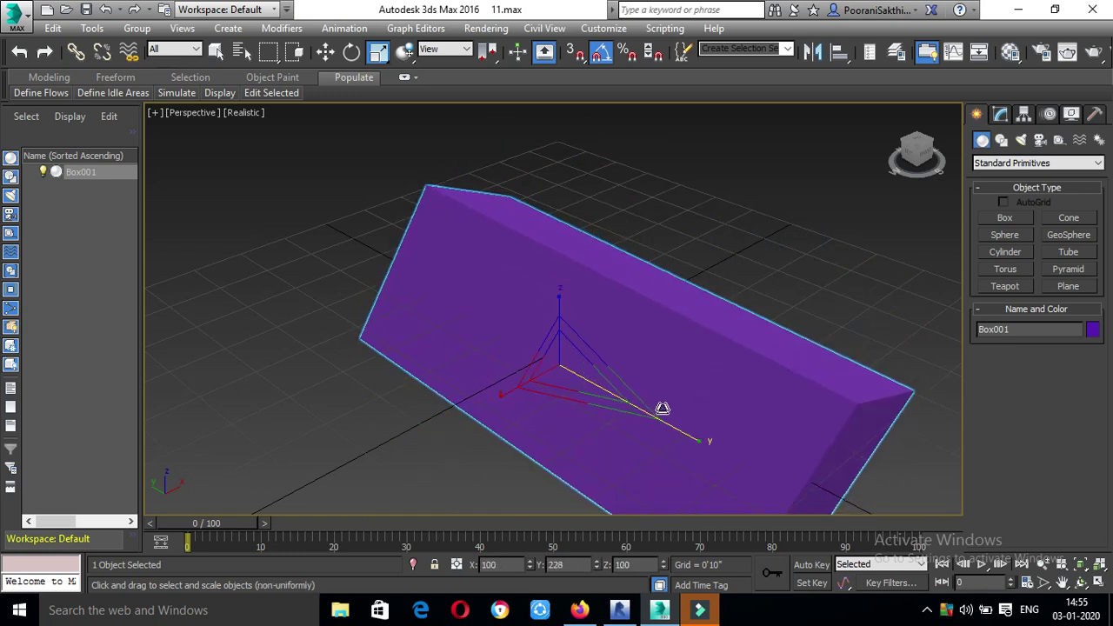
left_click_drag(565, 304, 566, 255)
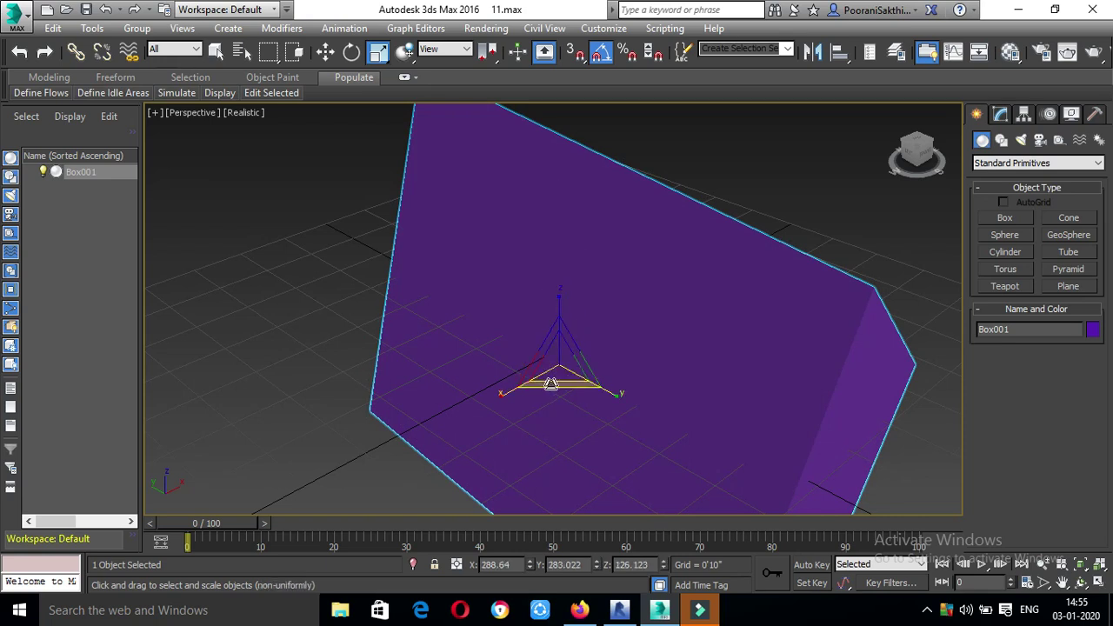
mouse_move(517, 385)
left_mouse_down()
mouse_move(454, 399)
mouse_move(532, 351)
left_mouse_up()
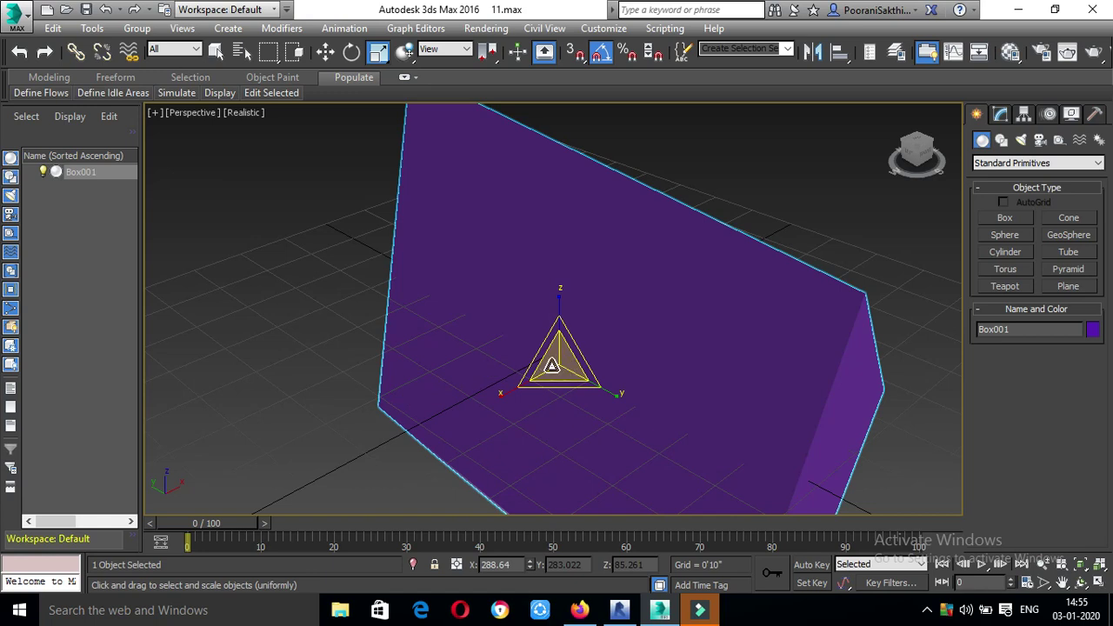
mouse_move(562, 370)
left_mouse_down()
mouse_move(620, 385)
mouse_move(634, 493)
left_mouse_up()
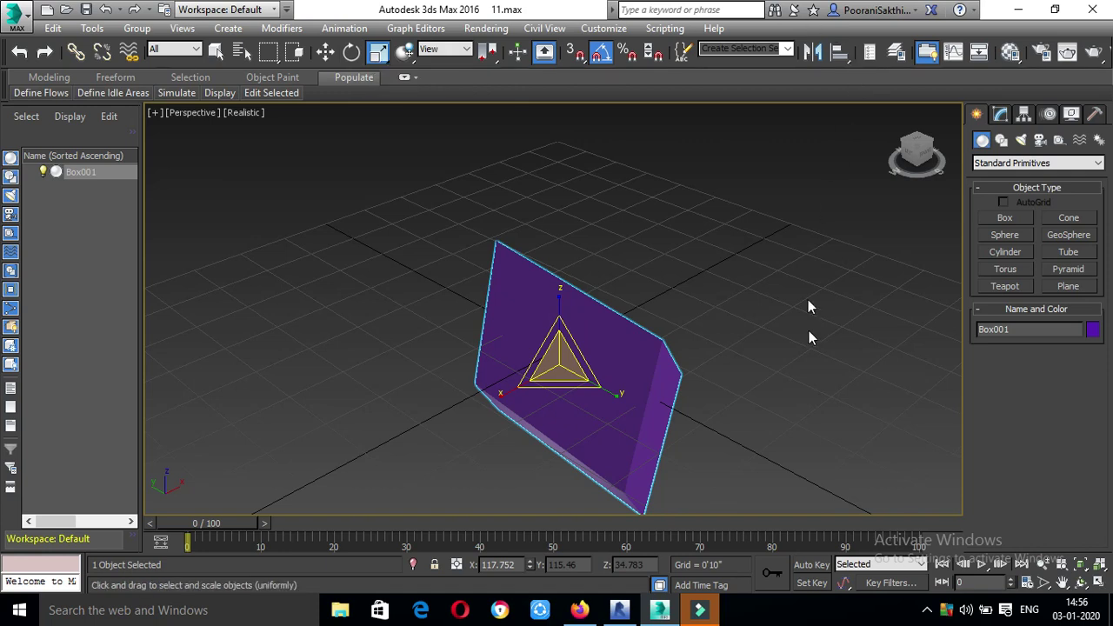
- Arm Box creation with snaps turned on then off, and bring up the application menu
scroll(582, 290, "down", 5)
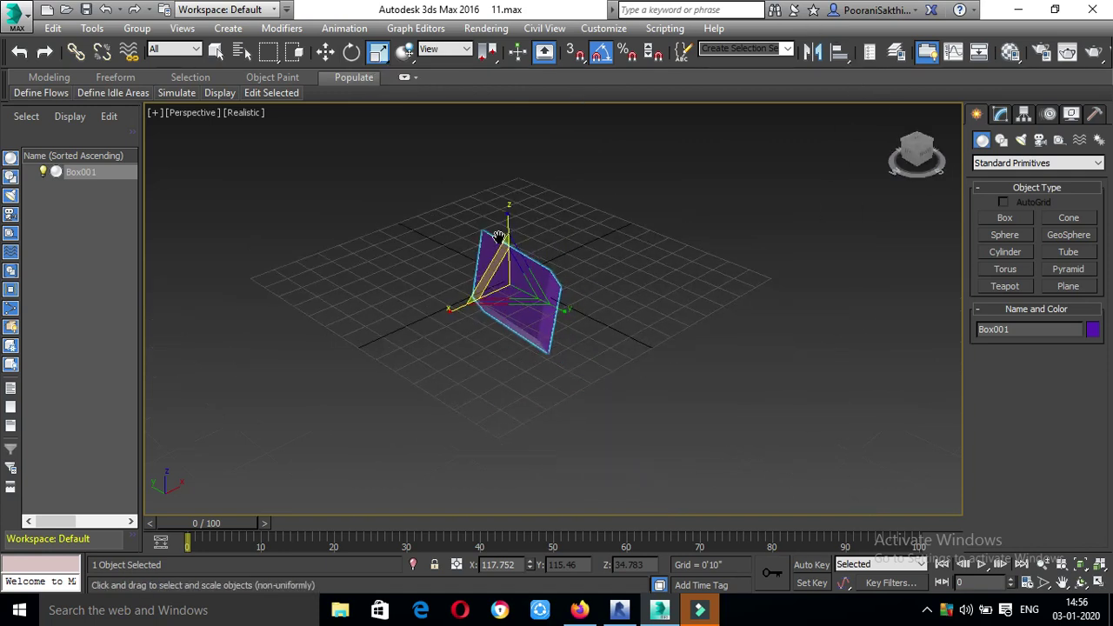
scroll(594, 241, "up", 3)
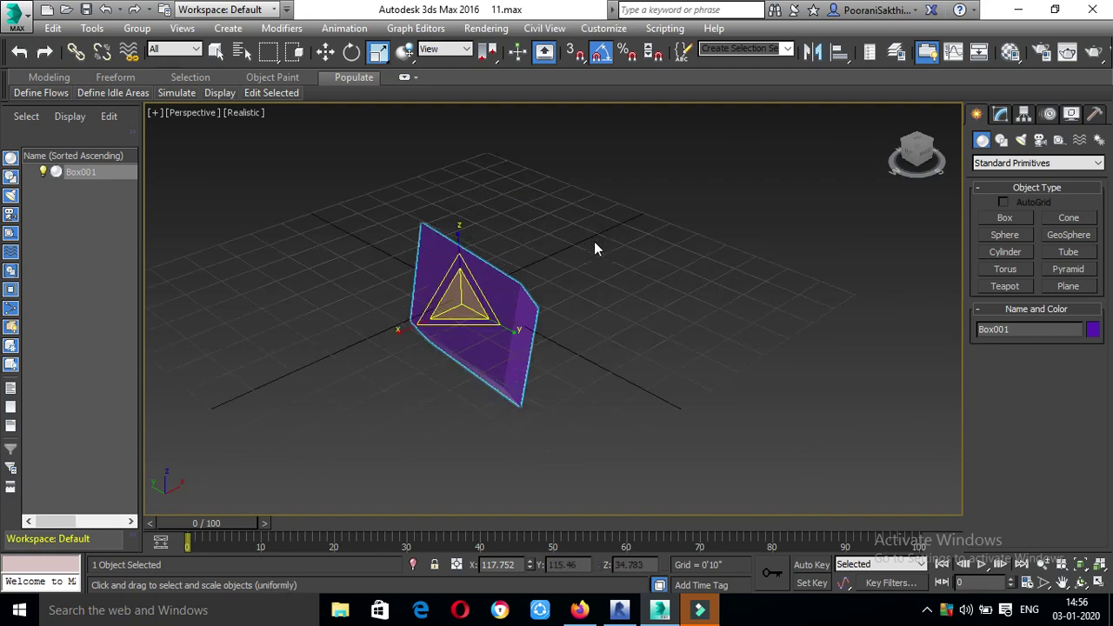
left_click(574, 58)
left_click(1004, 217)
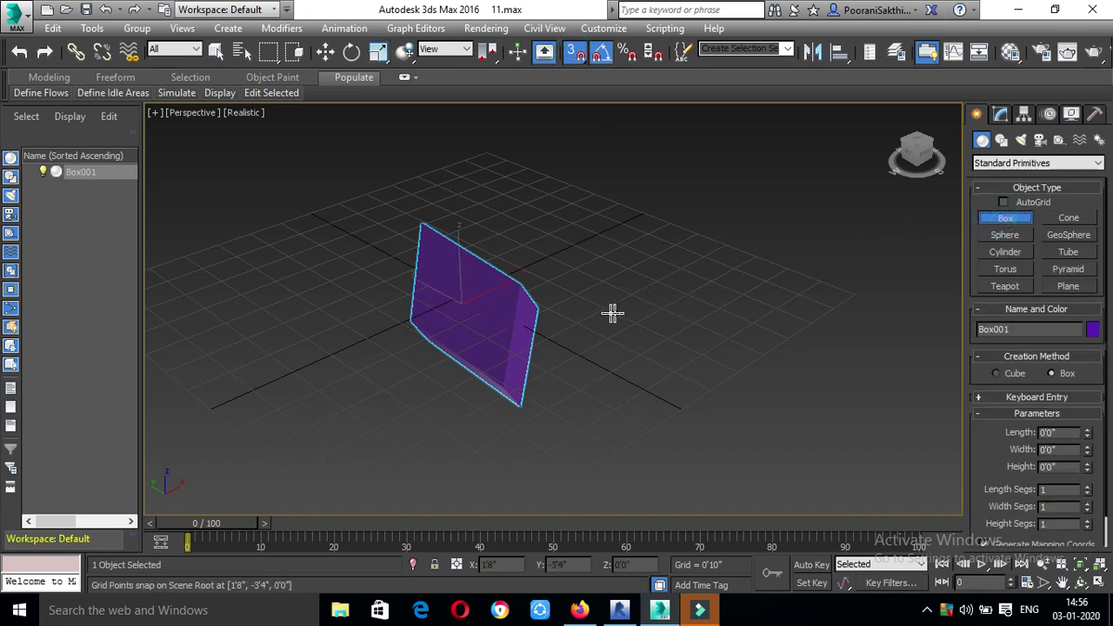
scroll(605, 310, "up", 5)
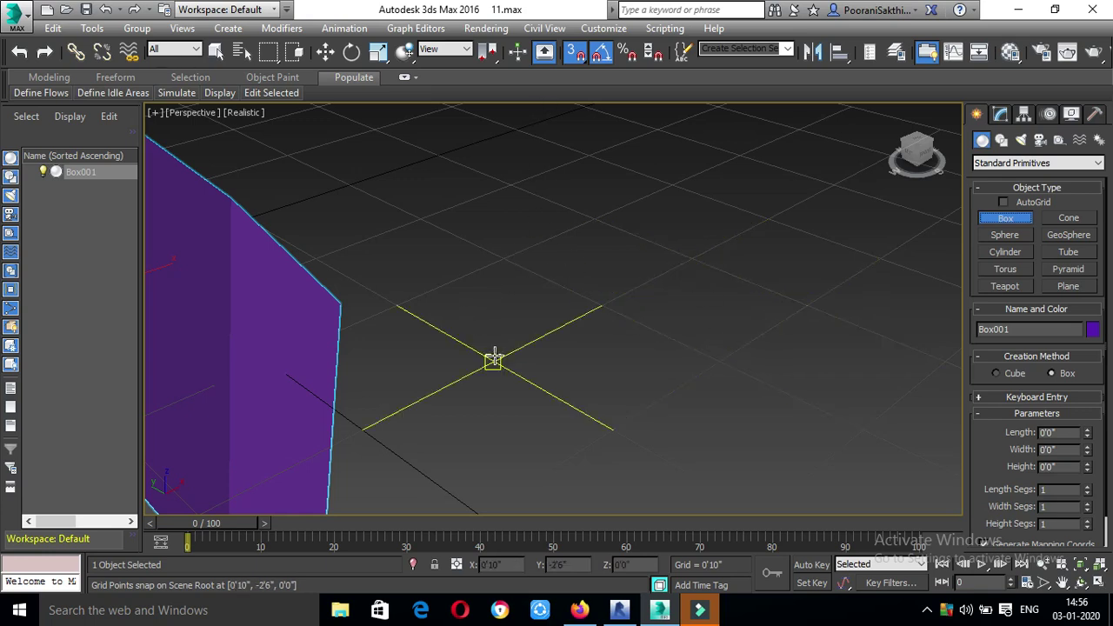
left_click(569, 54)
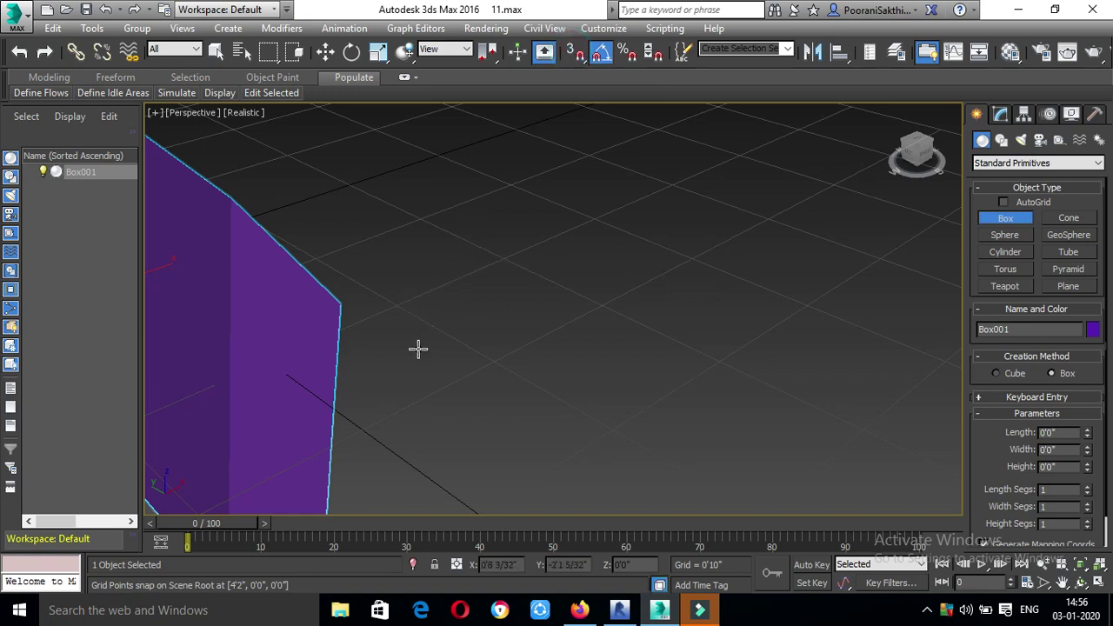
scroll(501, 322, "down", 4)
scroll(503, 325, "down", 2)
scroll(504, 326, "down", 2)
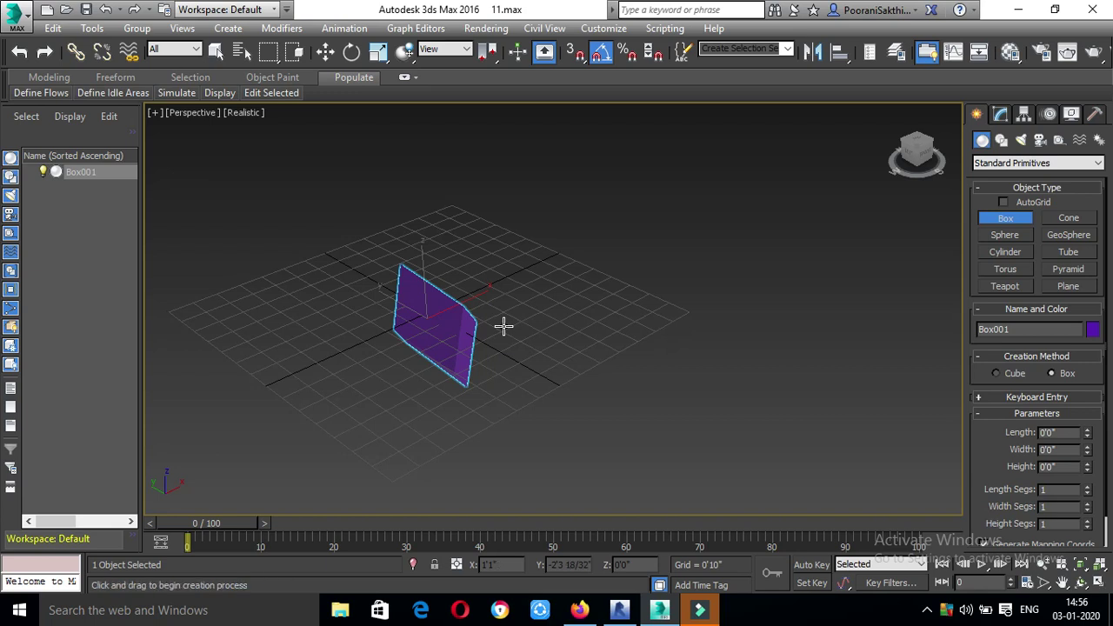
left_click(17, 12)
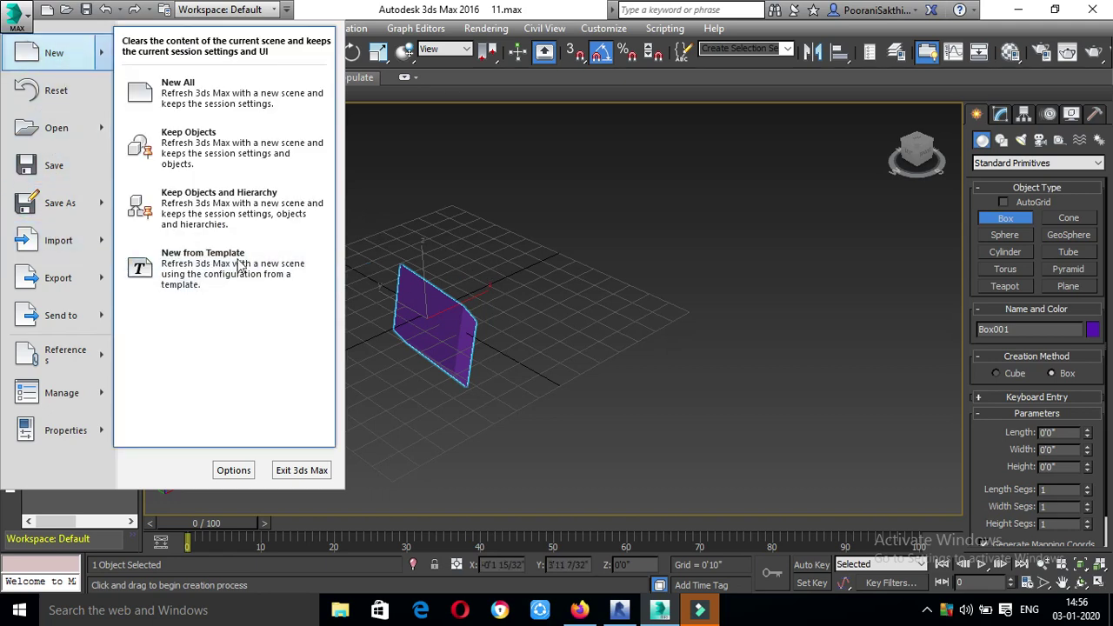
mouse_move(58, 240)
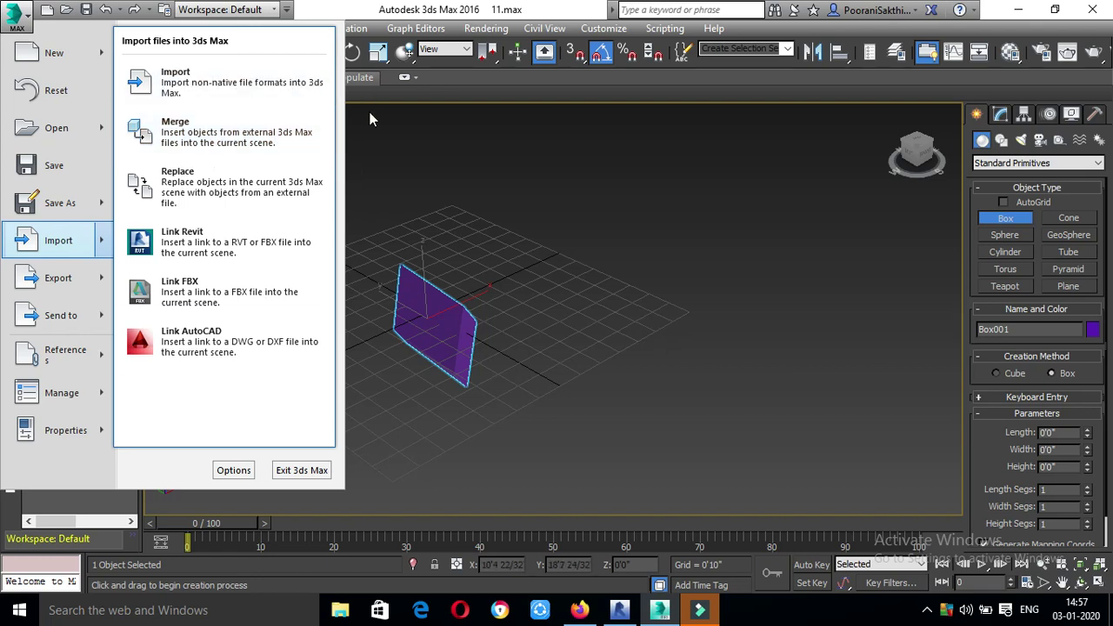
- Close the application menu and bring up the viewport's shading-mode list
left_click(606, 226)
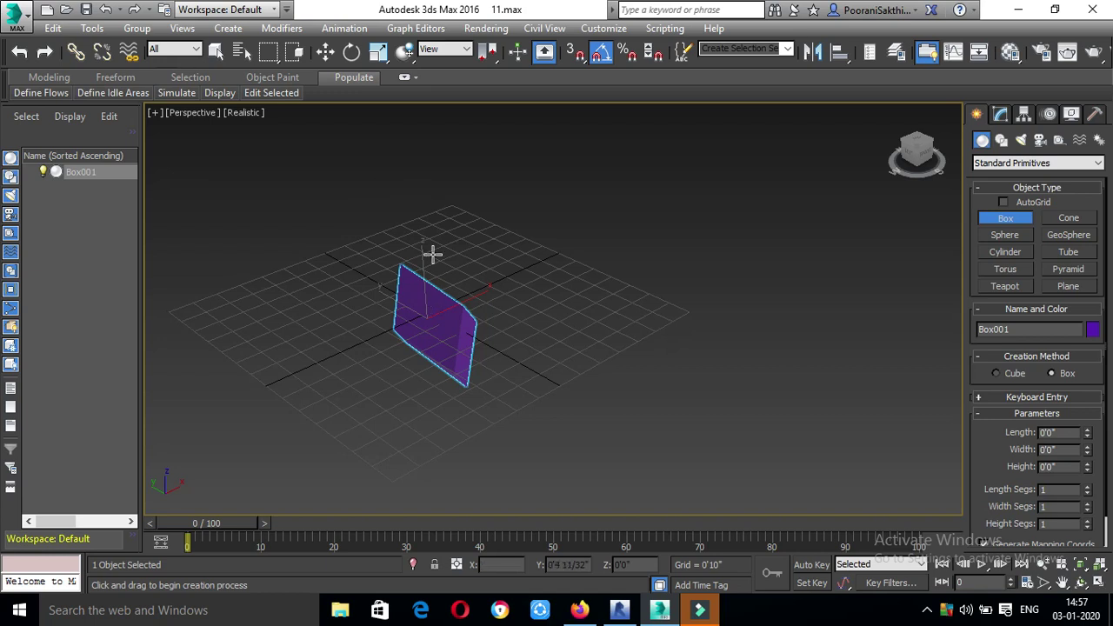
left_click(241, 114)
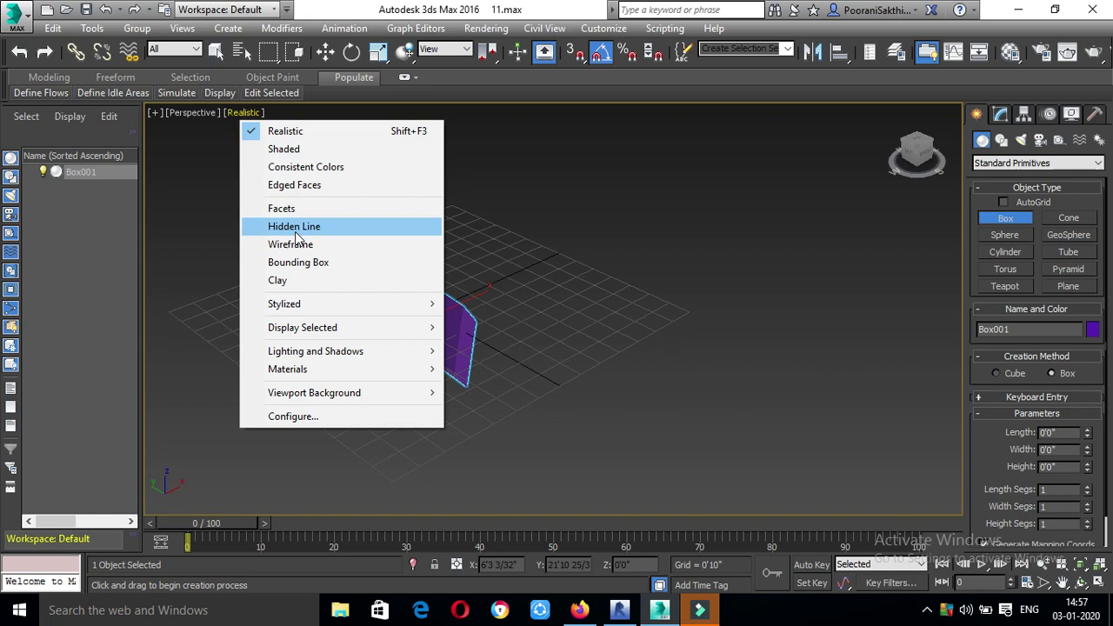
- Switch the Perspective view to Shaded, orbit the box, then try Consistent Colors and Wireframe
left_click(297, 153)
middle_click_drag(402, 353, 434, 304, "alt")
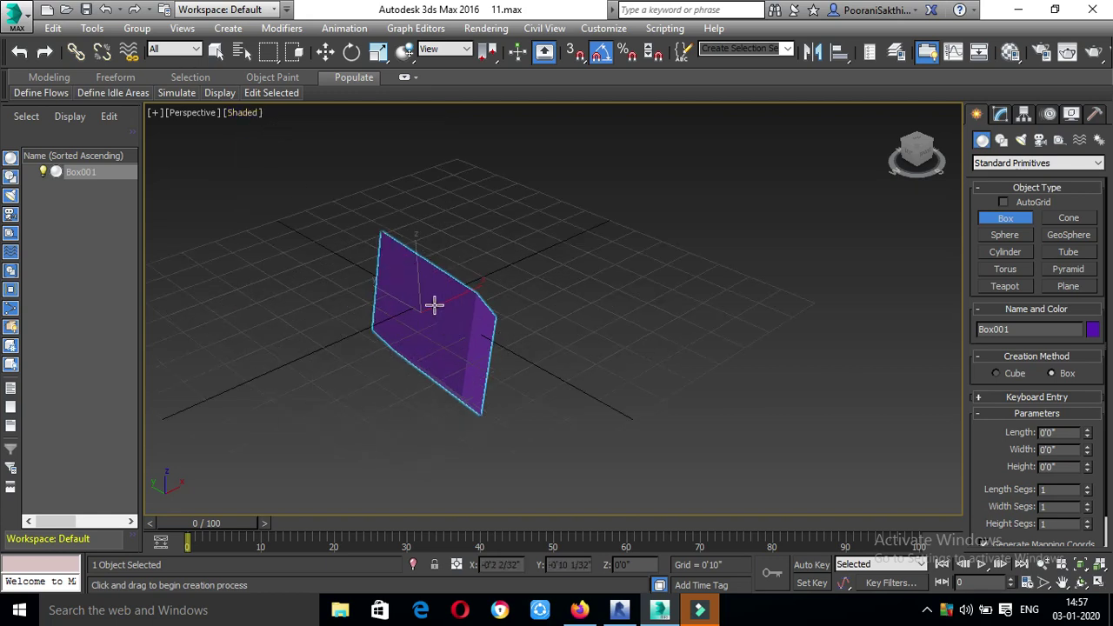
left_click(252, 113)
left_click(281, 167)
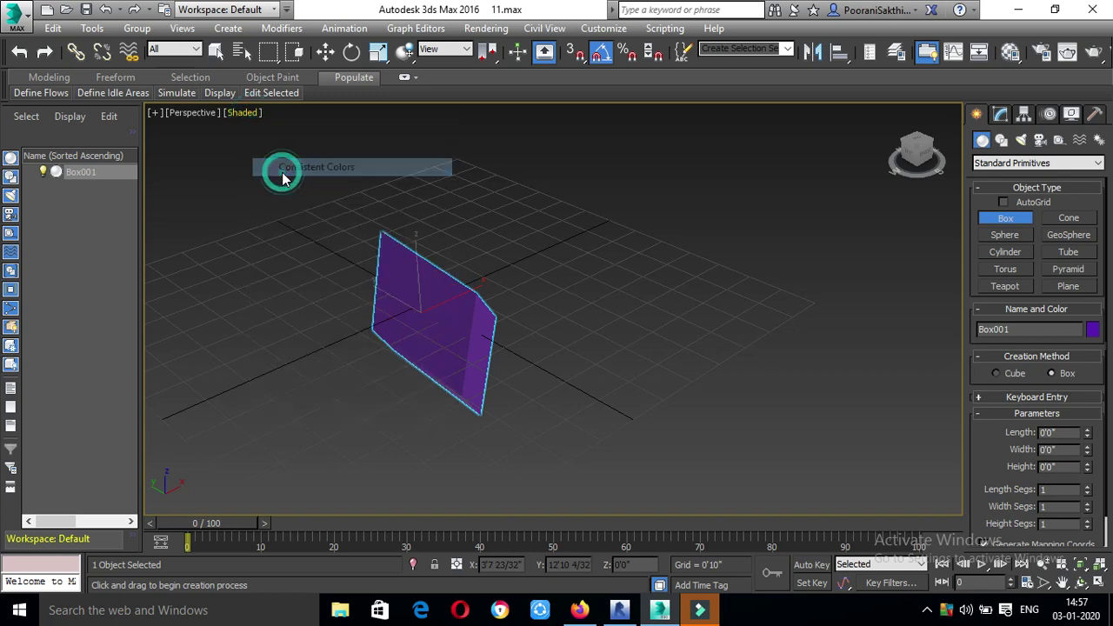
left_click(275, 115)
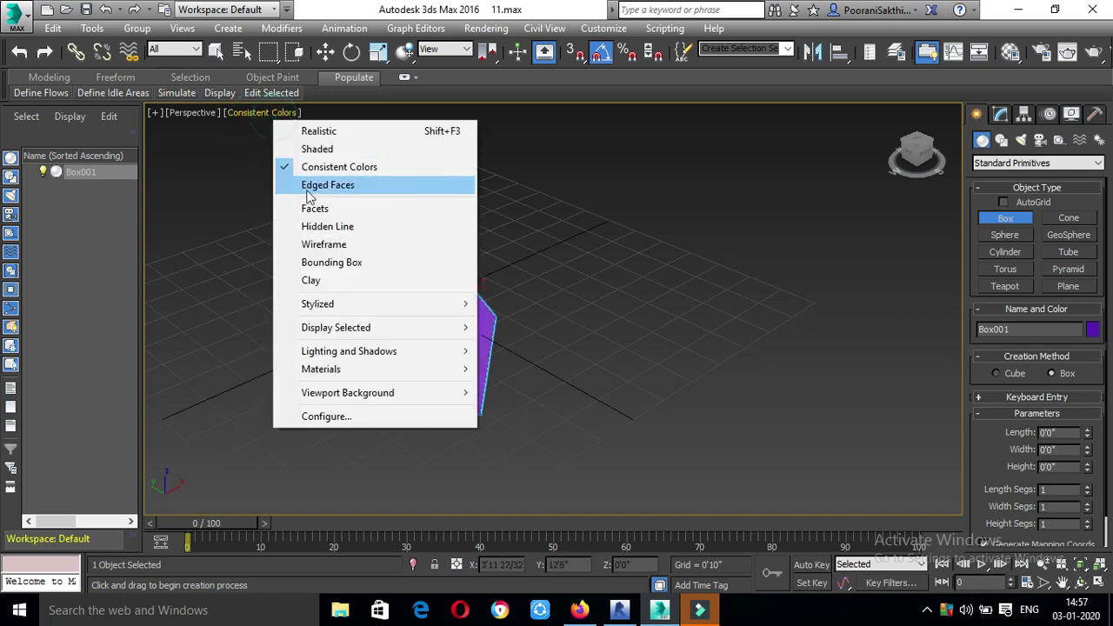
left_click(313, 245)
- Zoom the view and return the Perspective viewport to Shaded display
scroll(457, 348, "up", 3)
scroll(458, 348, "down", 3)
scroll(458, 344, "up", 3)
left_click(254, 112)
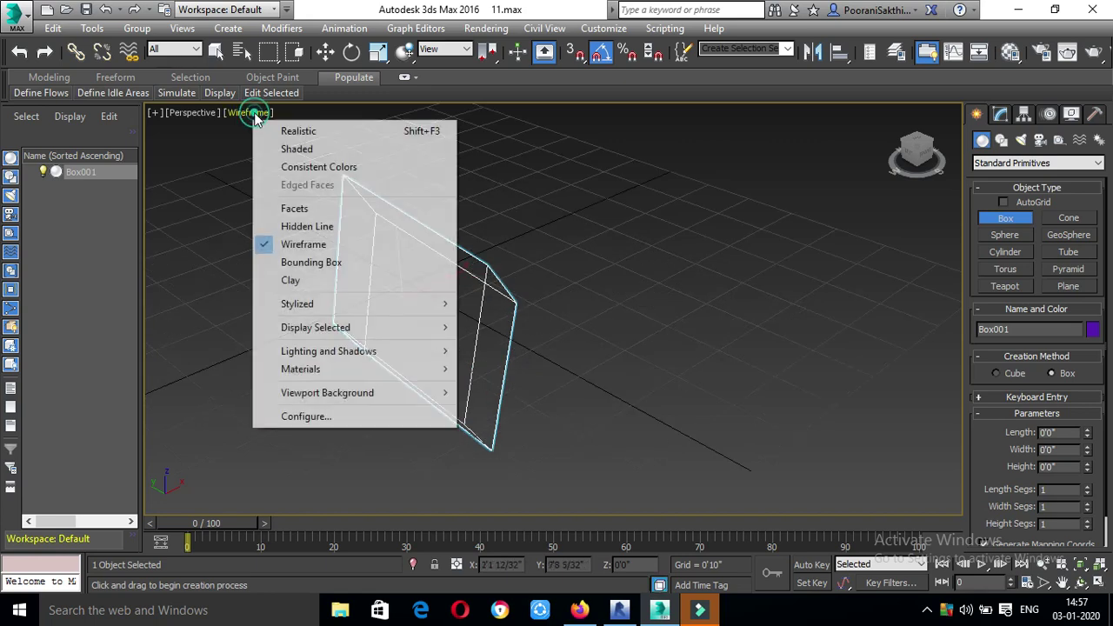
left_click(261, 149)
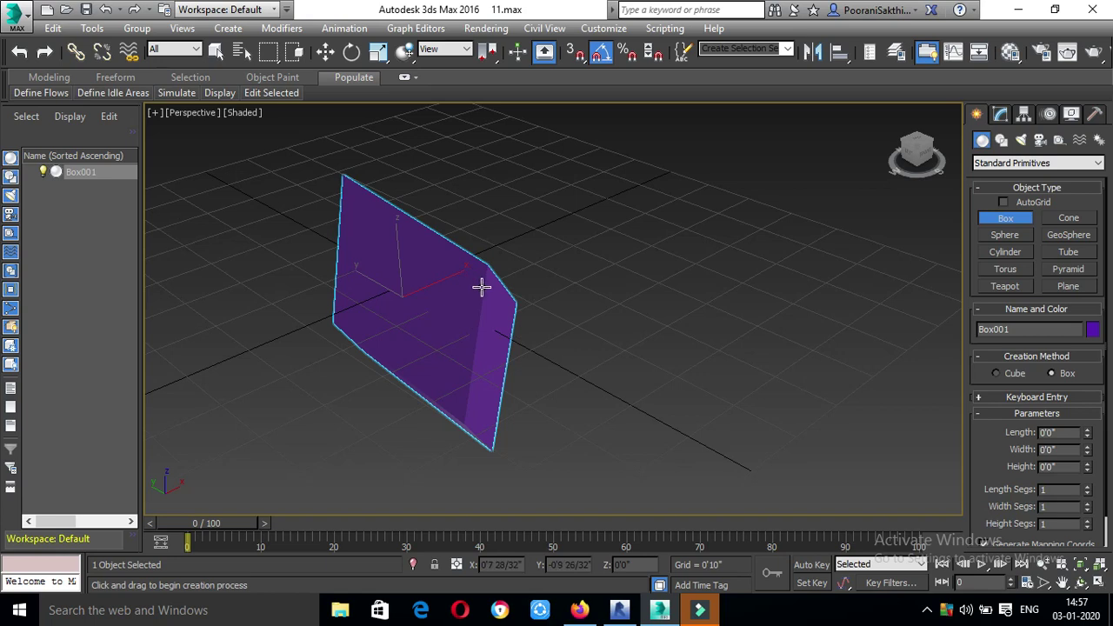
left_click(248, 122)
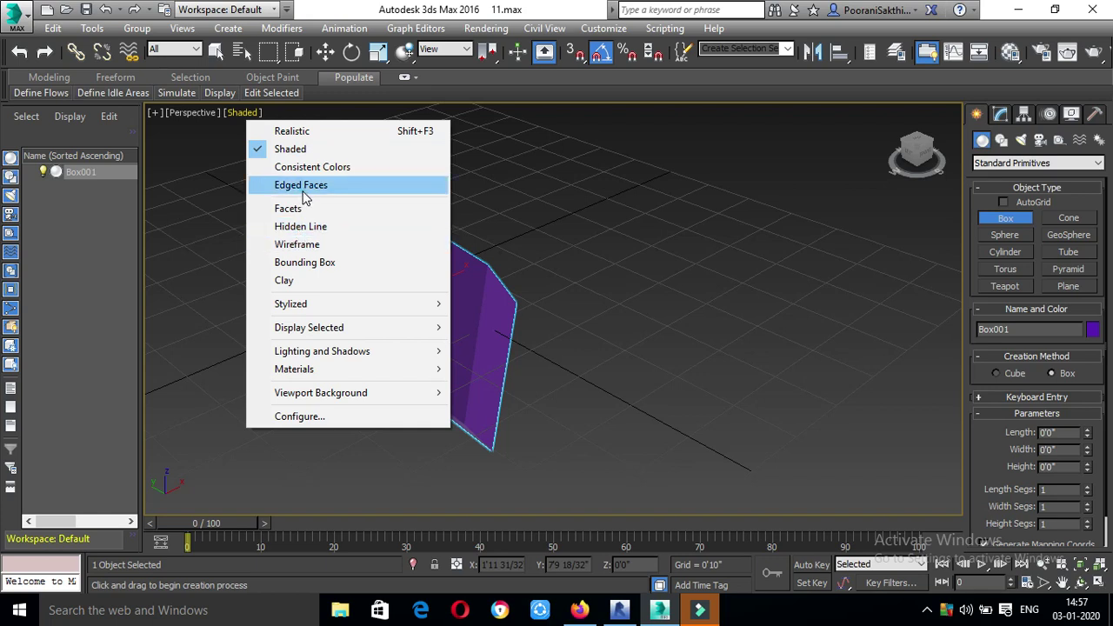
- Toggle Edged Faces on, off, then back on so Box001's edges outline its purple shading
left_click(301, 185)
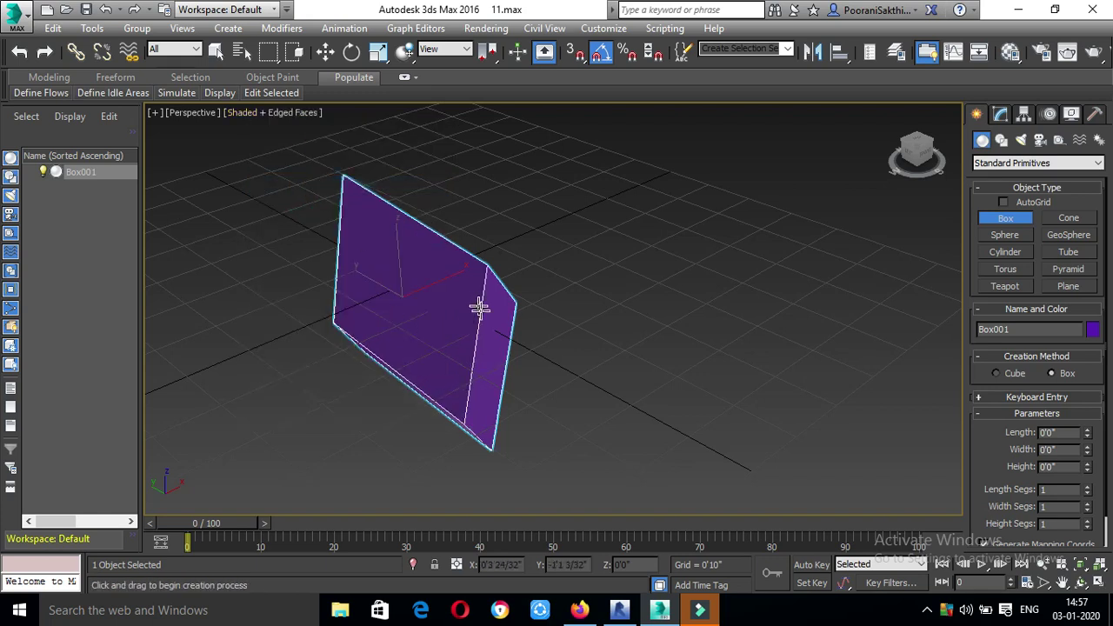
scroll(480, 308, "up", 5)
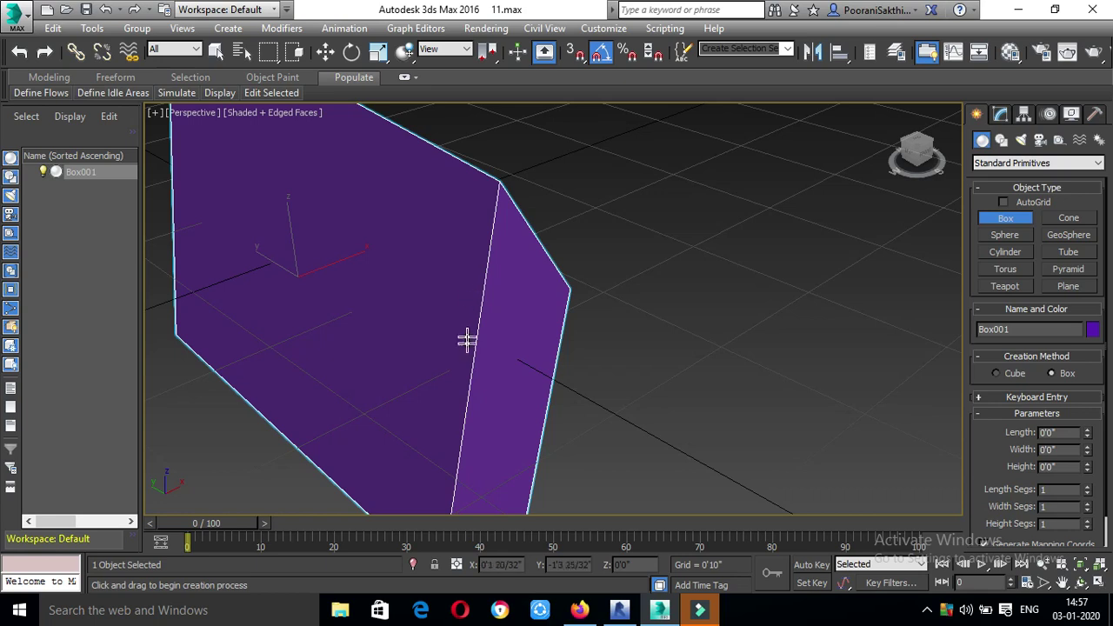
scroll(469, 344, "up", 2)
left_click(297, 113)
left_click(344, 183)
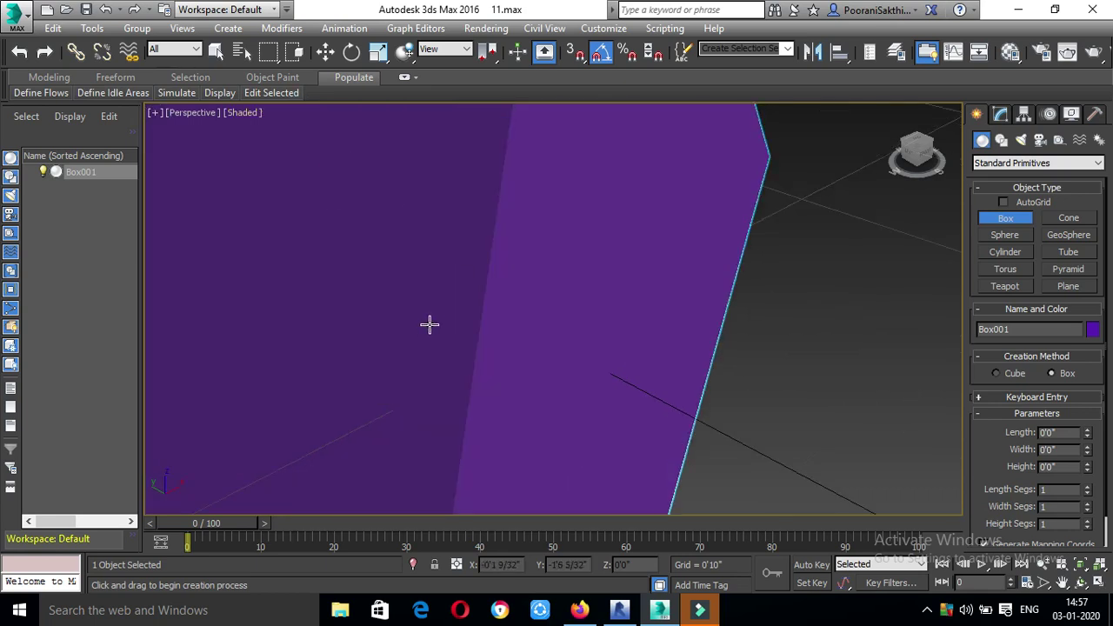
scroll(492, 351, "down", 3)
scroll(492, 350, "down", 3)
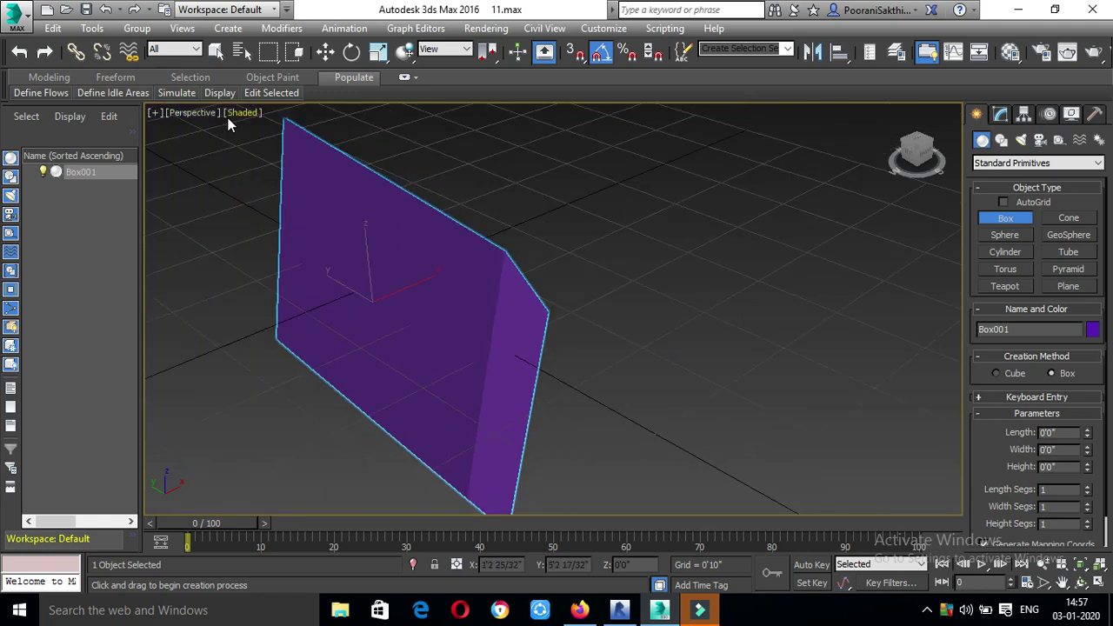
left_click(227, 118)
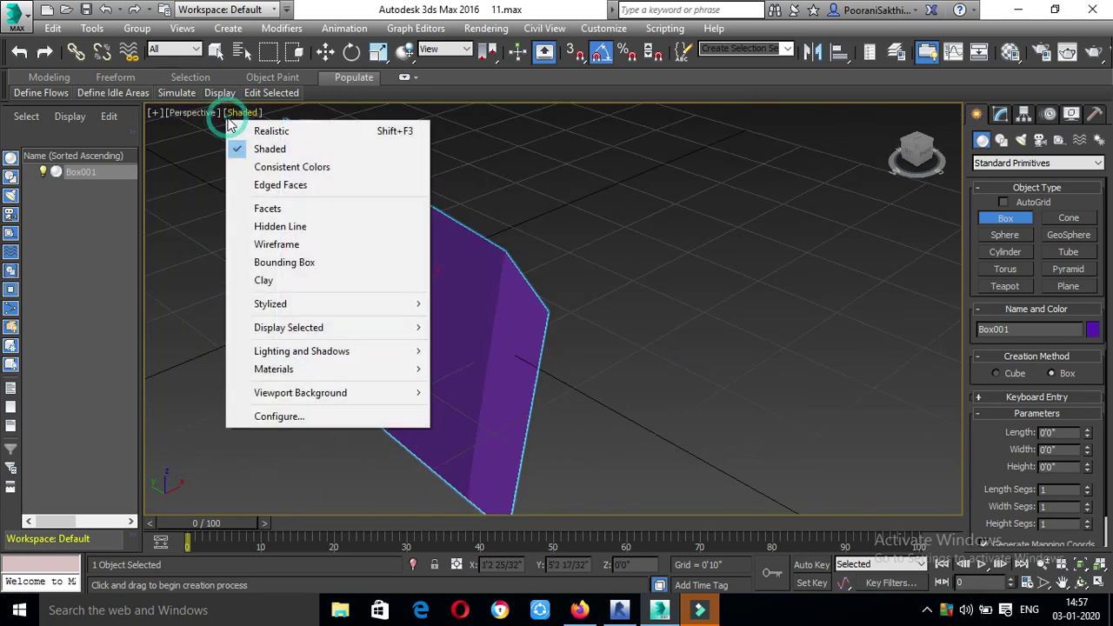
left_click(244, 186)
scroll(492, 301, "down", 3)
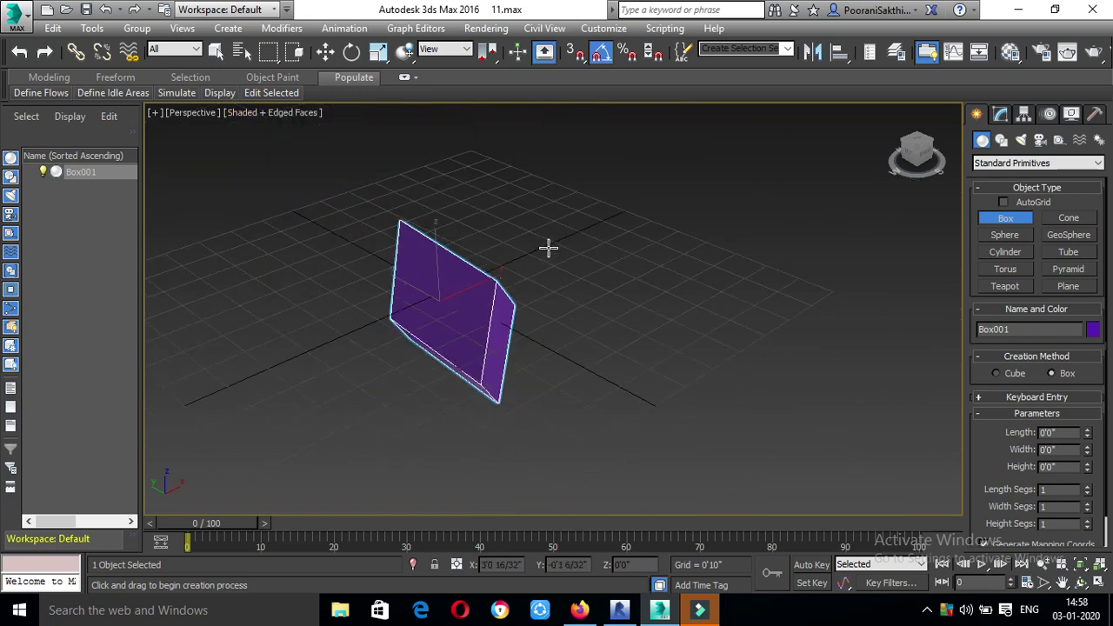